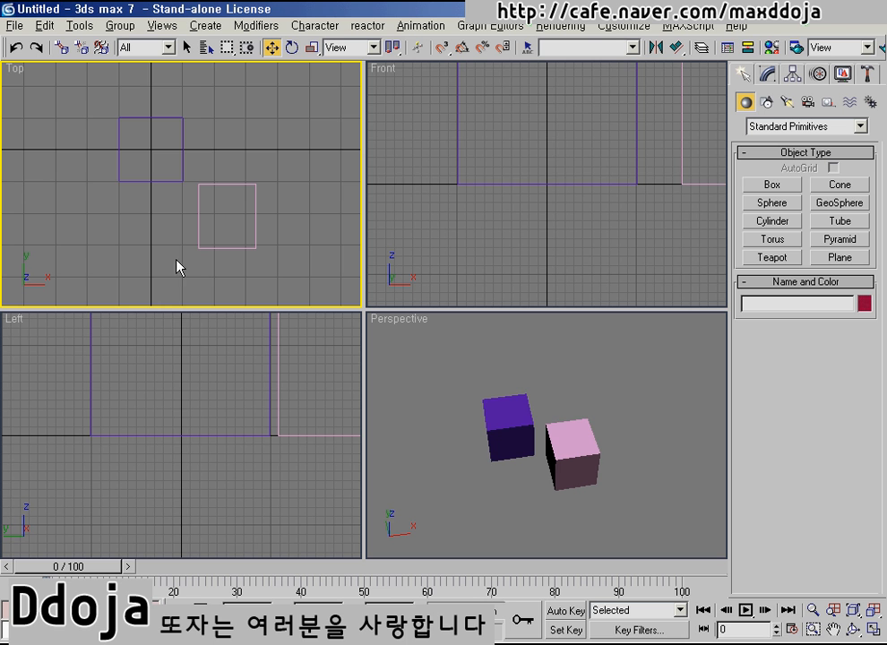
Step: Select the purple box in the Top viewport
left_click(165, 185)
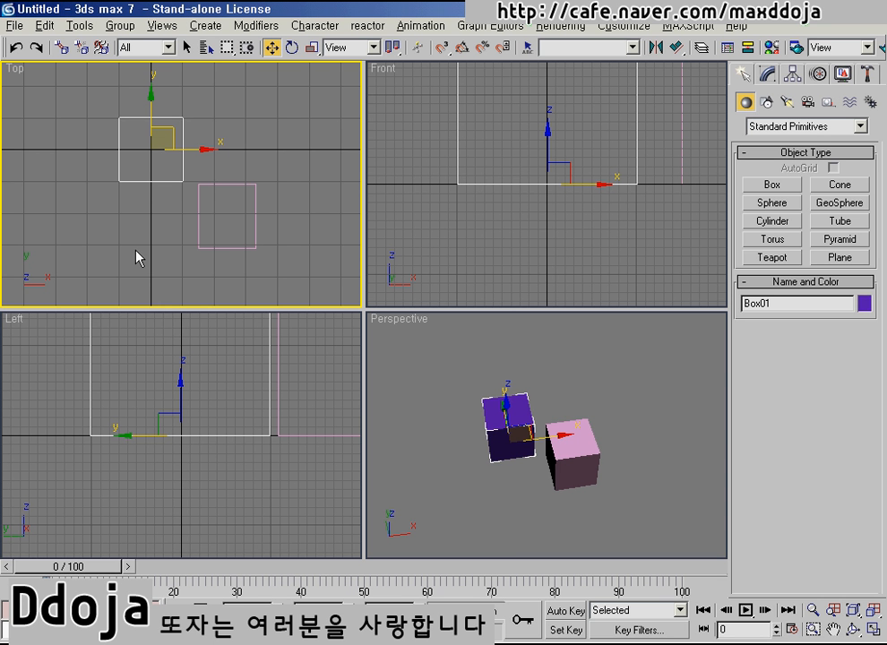
left_click(166, 209)
left_click(127, 181)
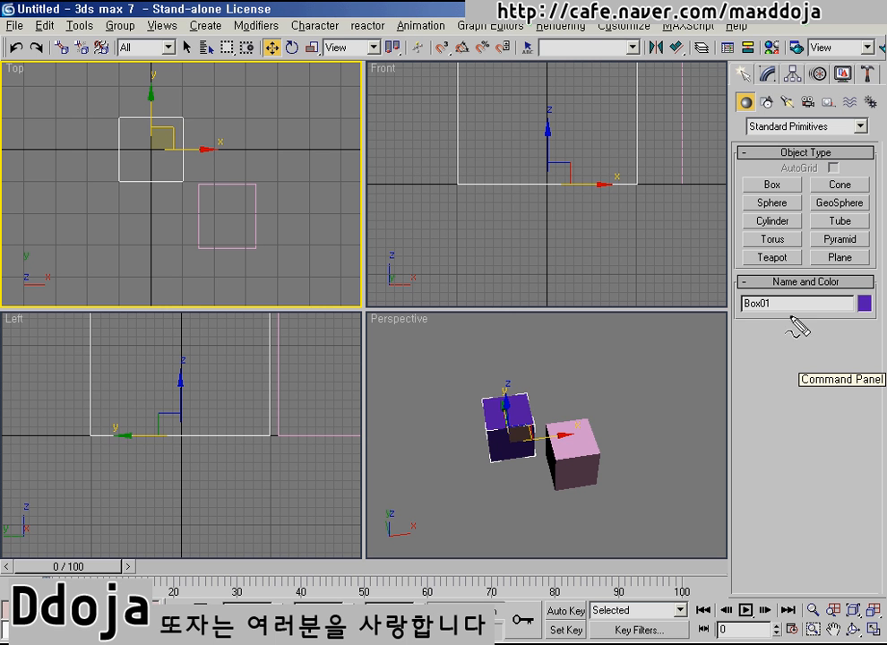
mouse_move(741, 315)
left_mouse_down()
mouse_move(873, 319)
mouse_move(876, 531)
mouse_move(799, 555)
mouse_move(738, 548)
mouse_move(758, 380)
mouse_move(743, 323)
left_mouse_up()
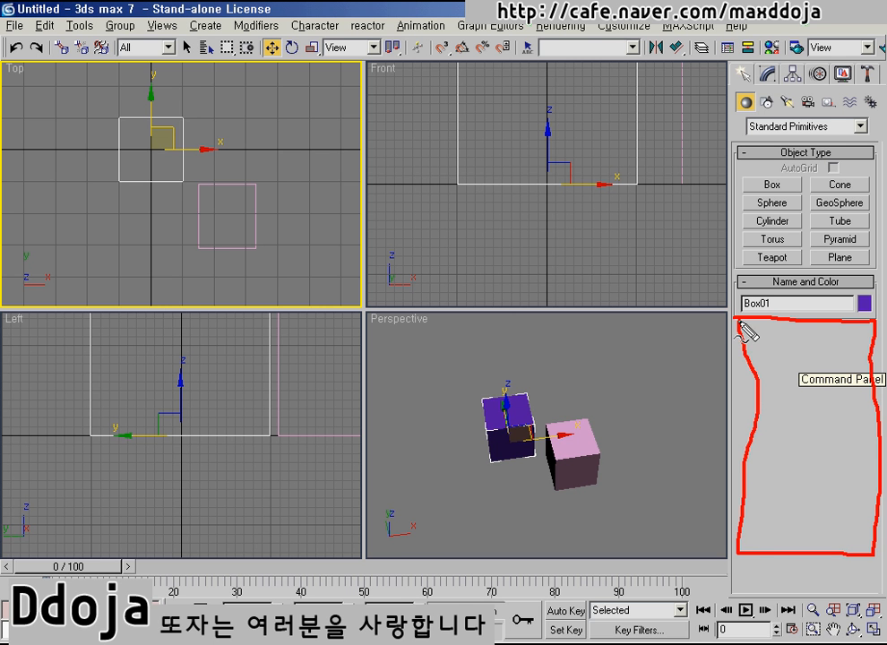
mouse_move(750, 87)
left_mouse_down()
mouse_move(730, 78)
mouse_move(744, 60)
mouse_move(752, 86)
mouse_move(763, 351)
mouse_move(783, 341)
left_mouse_up()
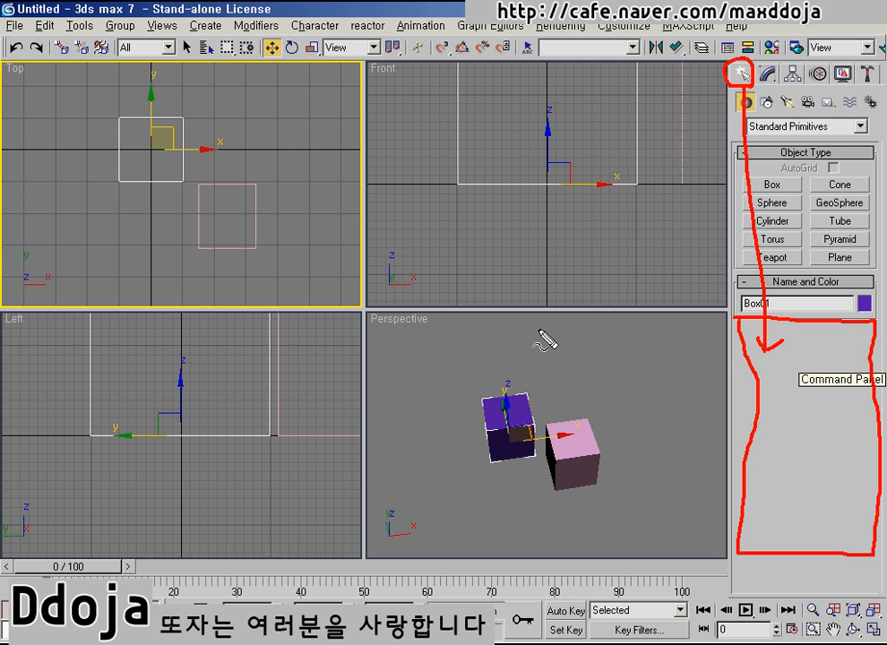
key("Escape")
left_click(252, 154)
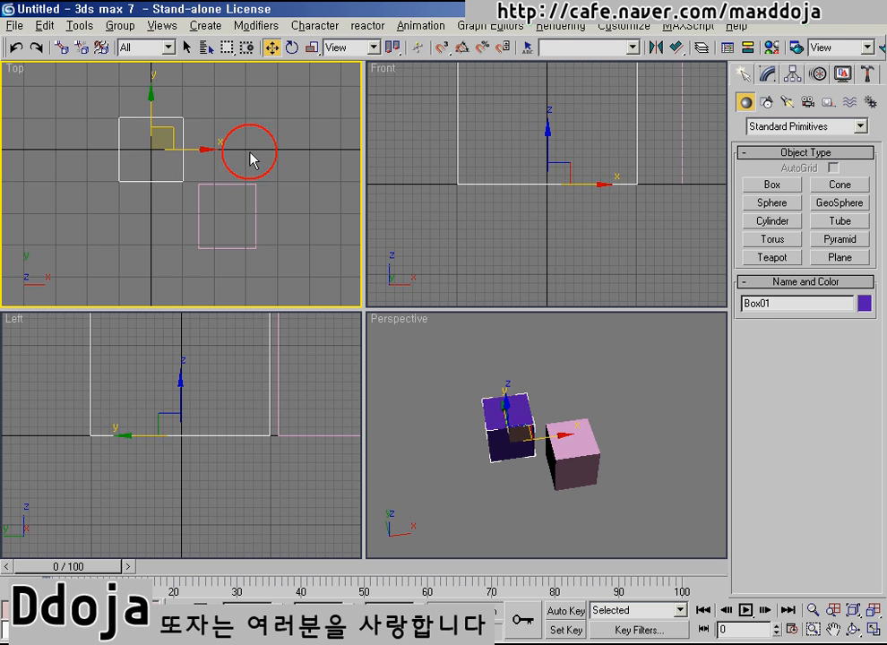
Step: Open the purple box's modification settings and rename it as 책상
left_click(163, 182)
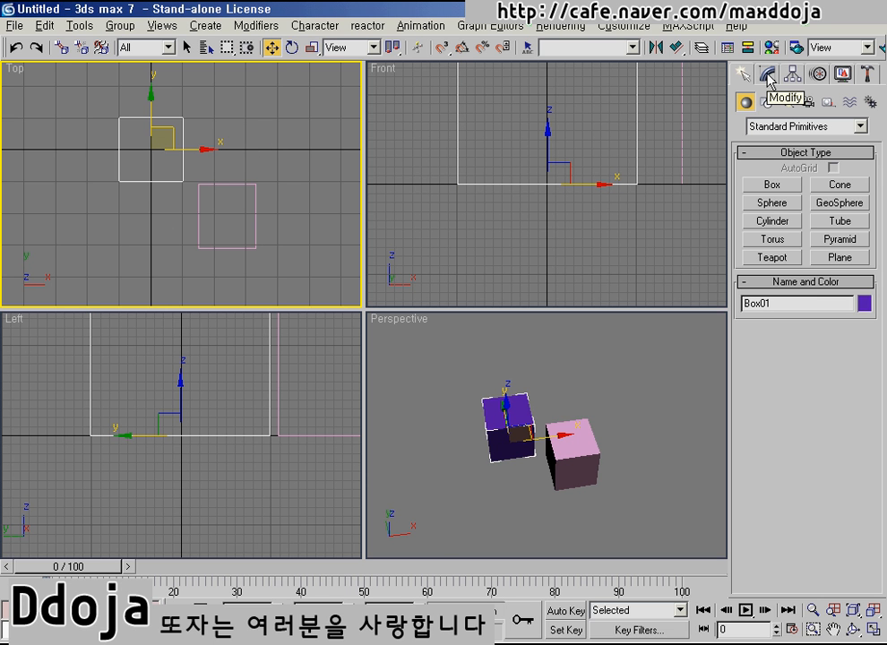
left_click_drag(776, 61, 787, 72)
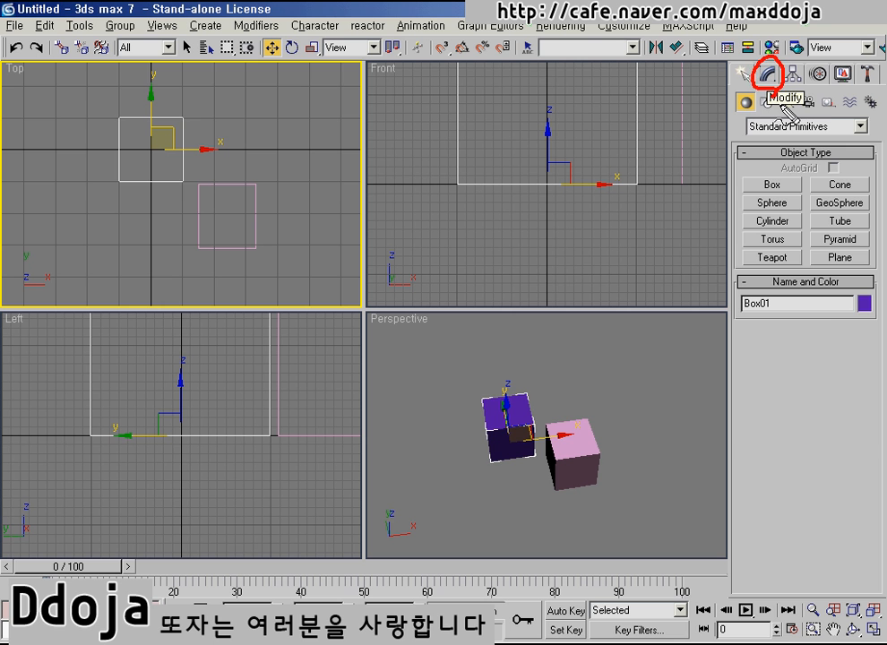
left_click(769, 75)
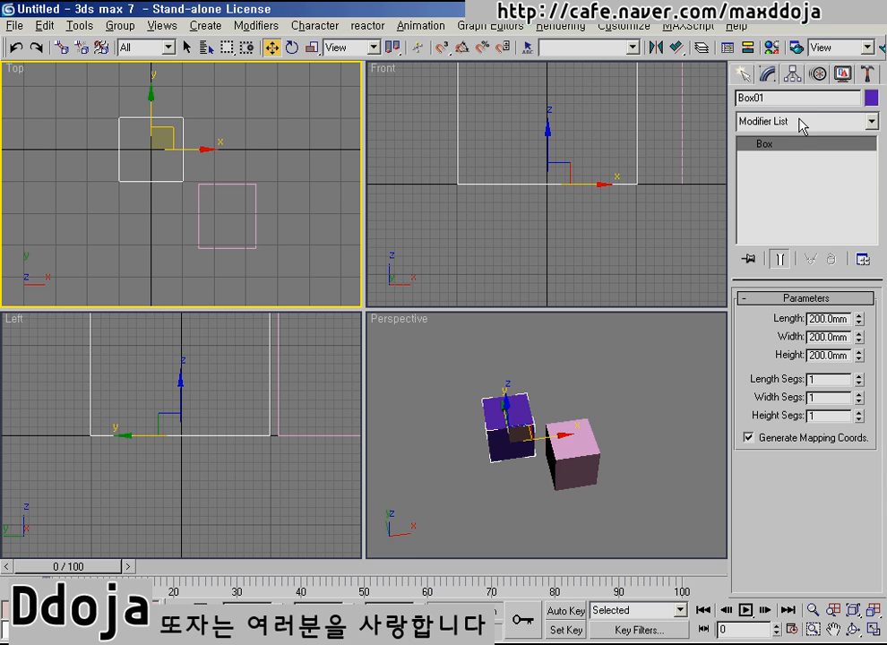
left_click(763, 97)
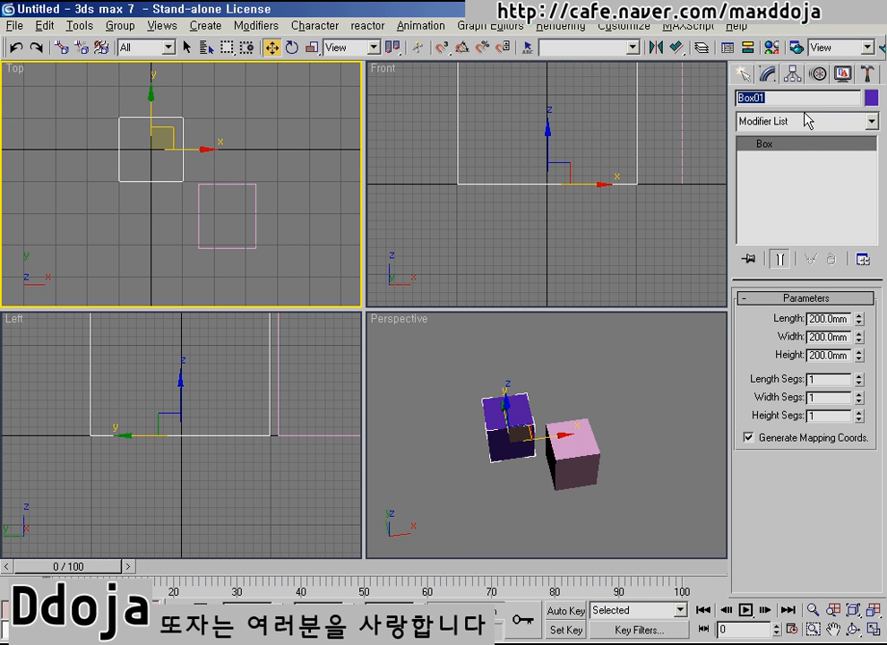
type("ㅈㅐㄱㅅㅏ")
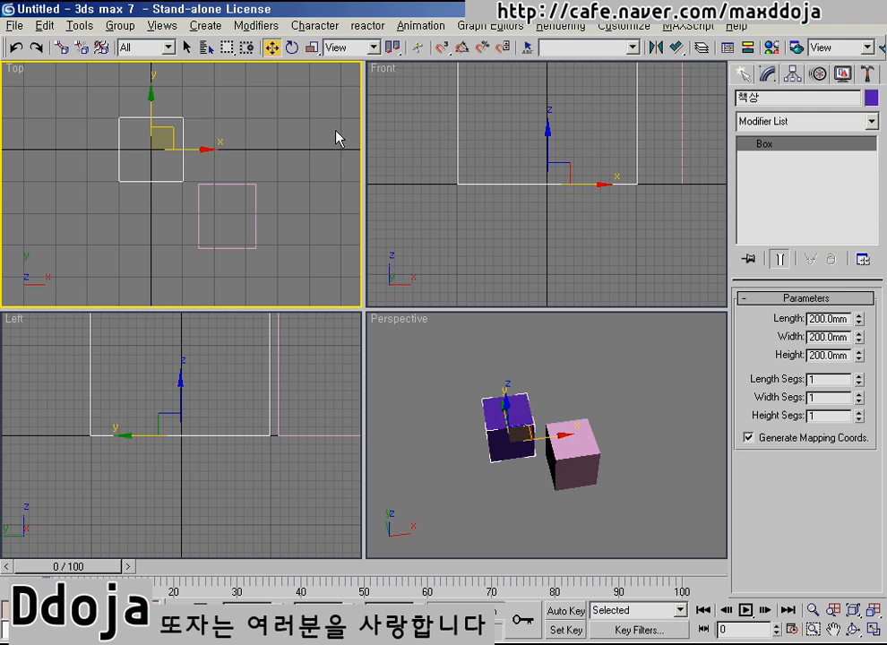
left_click(283, 242)
left_click(127, 181)
Step: Look through the modifiers available for the purple box
left_click(870, 122)
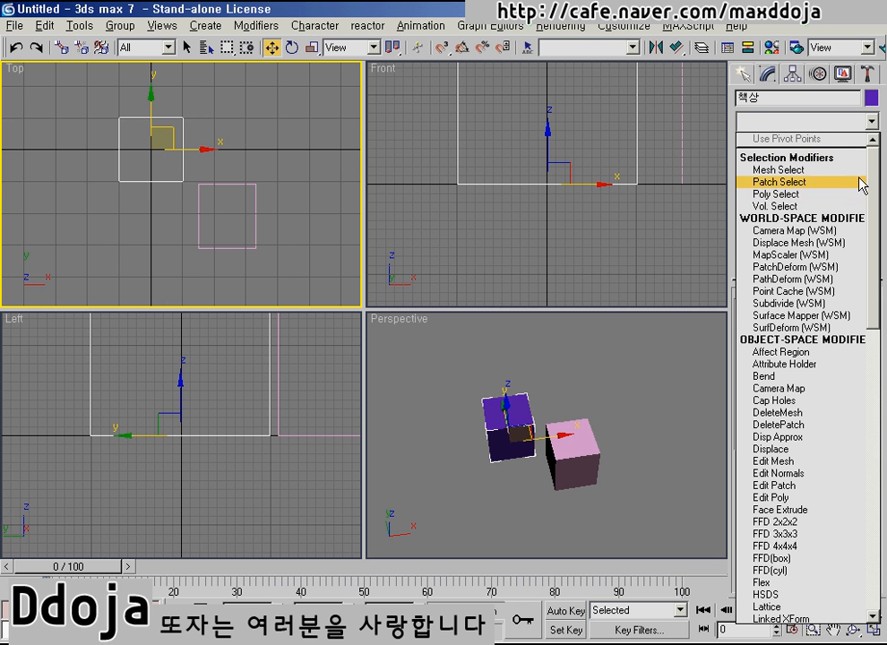
mouse_move(873, 170)
left_mouse_down()
mouse_move(878, 430)
mouse_move(864, 527)
mouse_move(873, 234)
mouse_move(867, 459)
mouse_move(866, 347)
left_mouse_up()
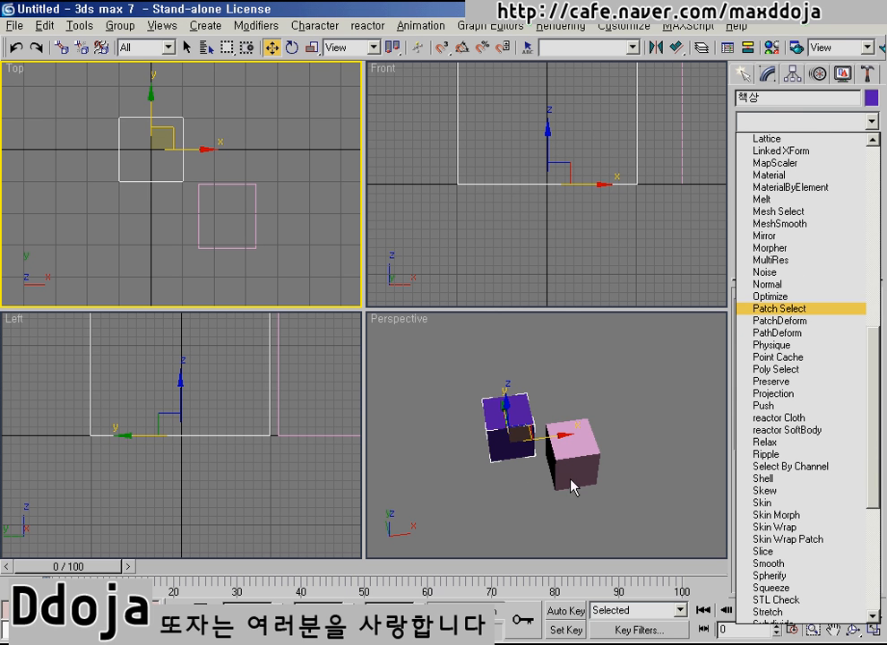
left_click(645, 507)
Step: Apply the MeshSmooth modifier to the purple box, with the box seen close up in the Perspective viewport
left_click(855, 630)
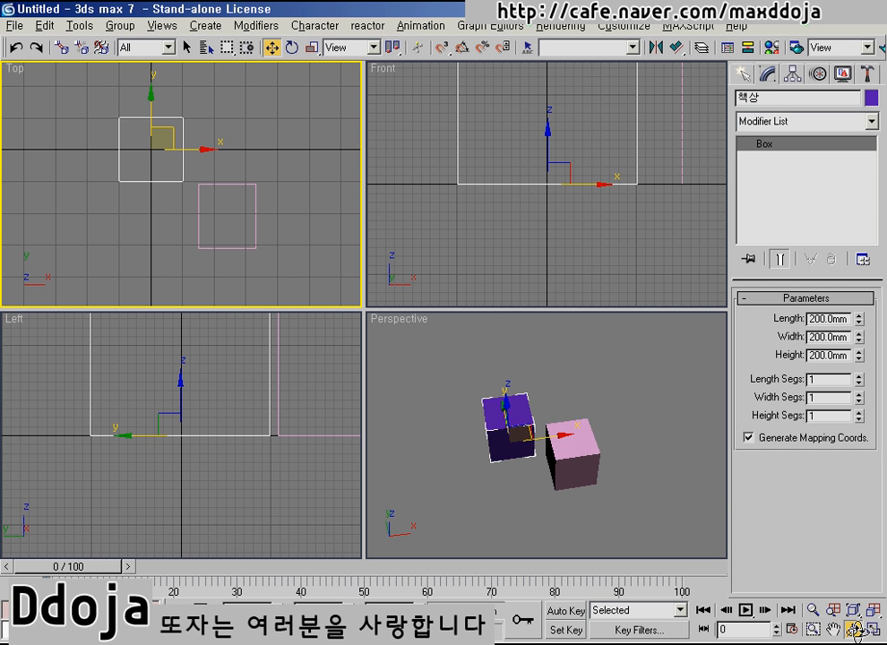
left_click_drag(489, 450, 587, 423)
scroll(519, 426, "up", 3)
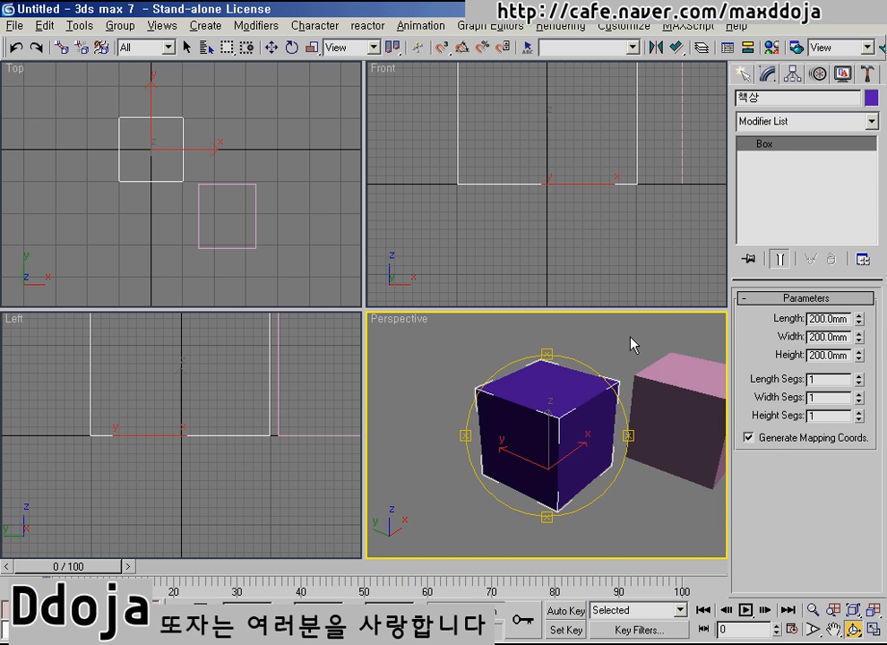
left_click(785, 122)
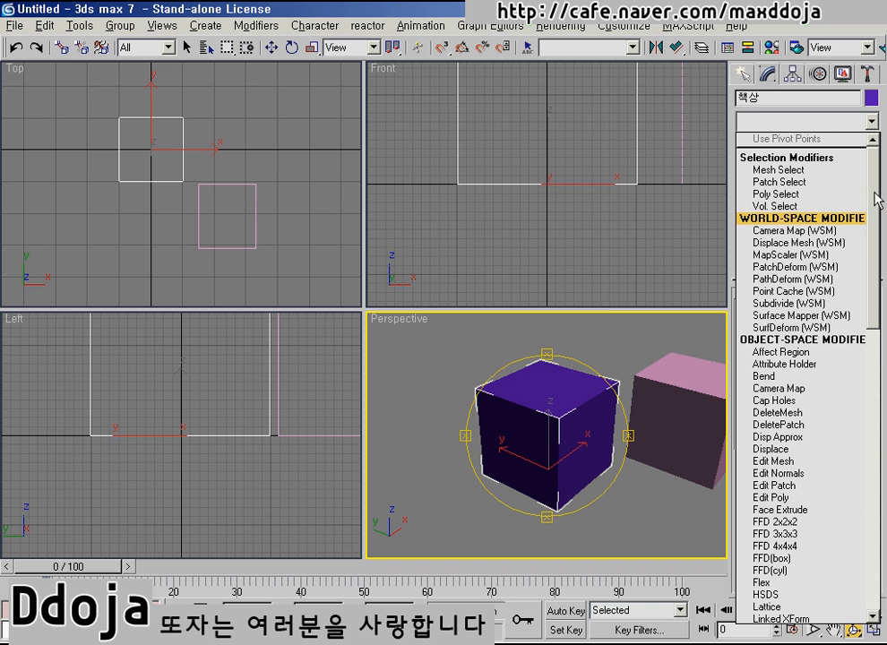
left_click_drag(873, 228, 875, 332)
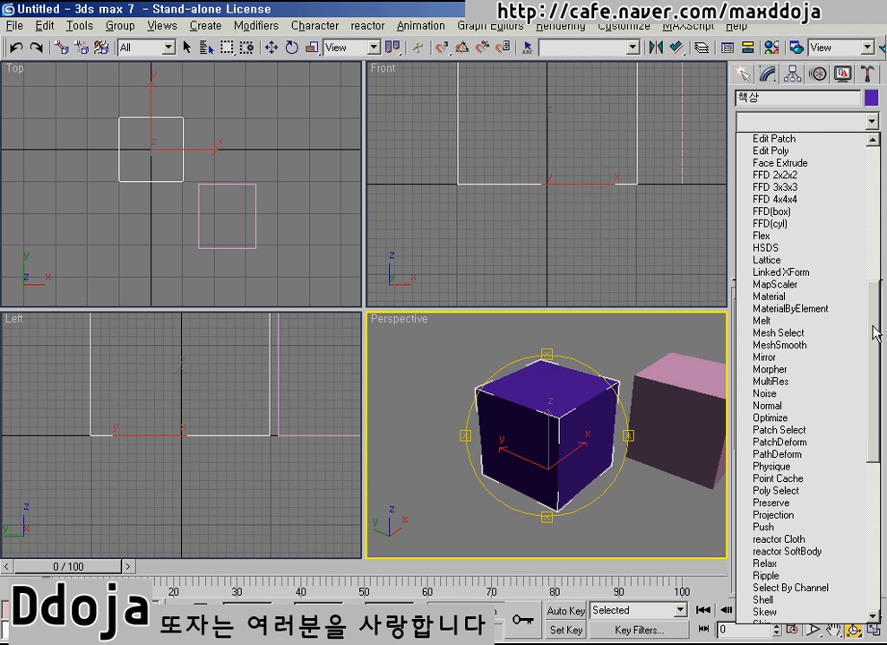
left_click(786, 347)
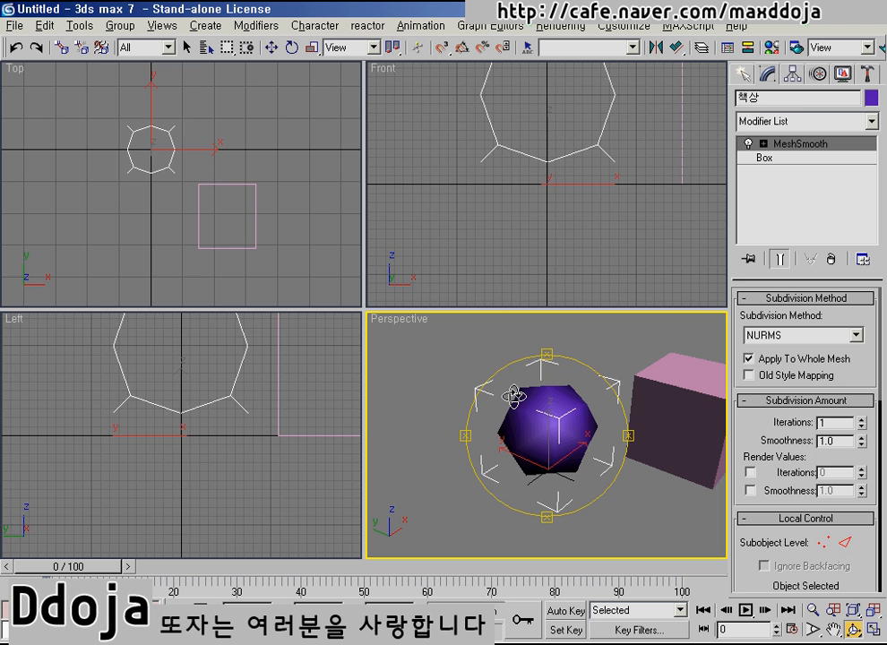
Step: Set the MeshSmooth subdivision iterations to 3 and inspect the smoothed shape from several angles
left_click_drag(513, 395, 882, 424)
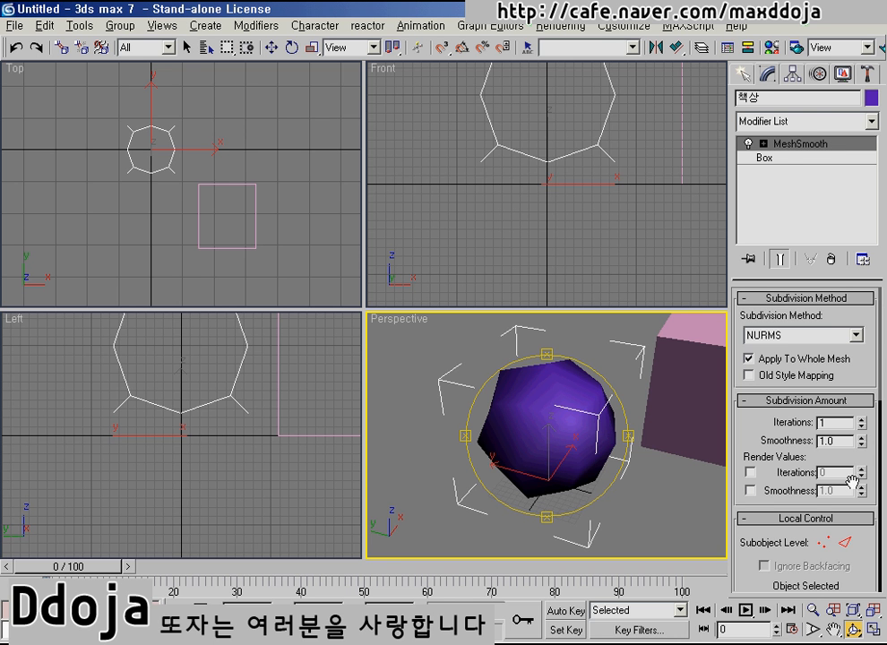
left_click(861, 418)
left_click(861, 418)
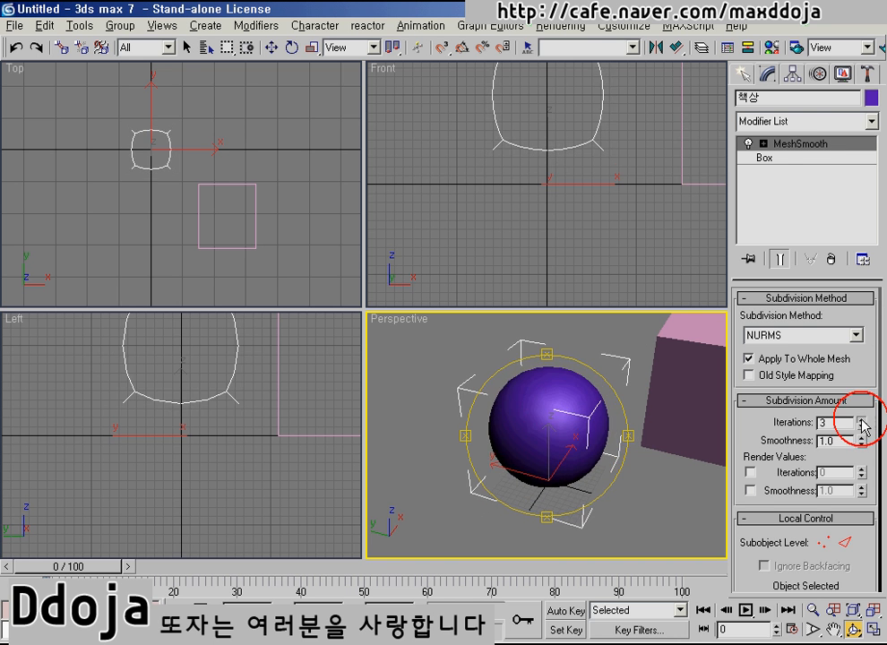
left_click_drag(530, 461, 548, 468)
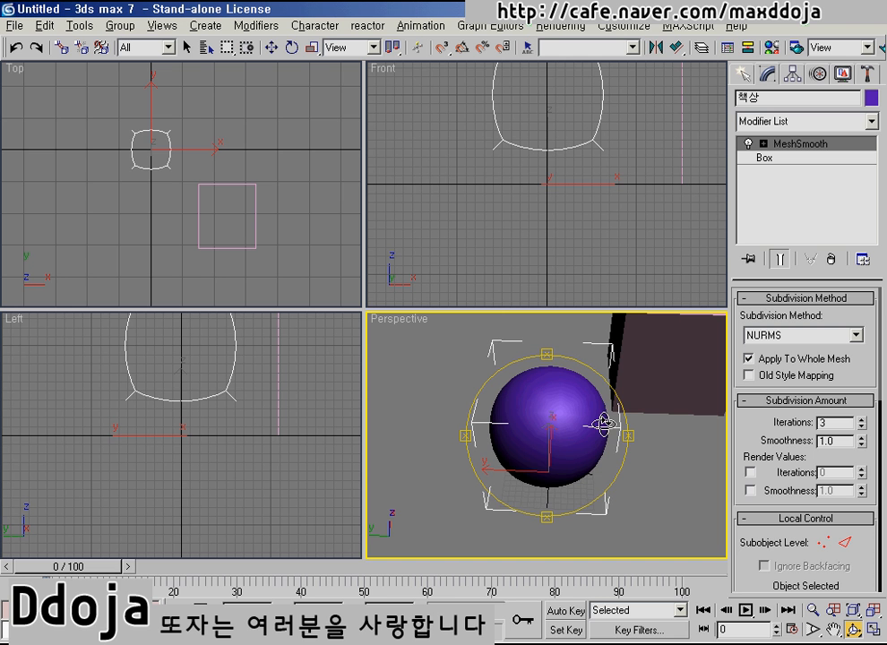
left_click_drag(546, 521, 530, 421)
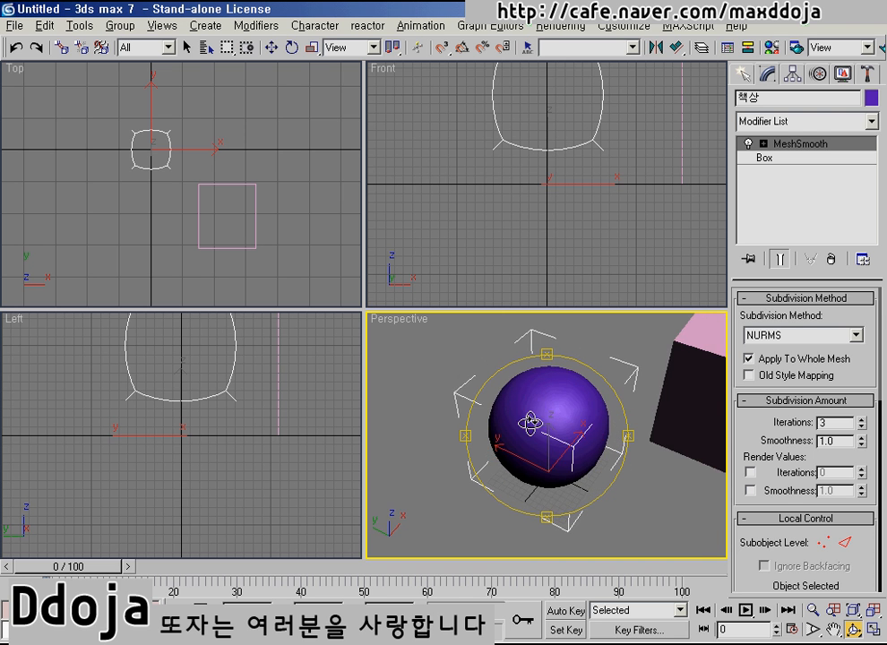
Step: Remove the MeshSmooth modifier from the purple box and look over the available modifiers again
left_click(832, 259)
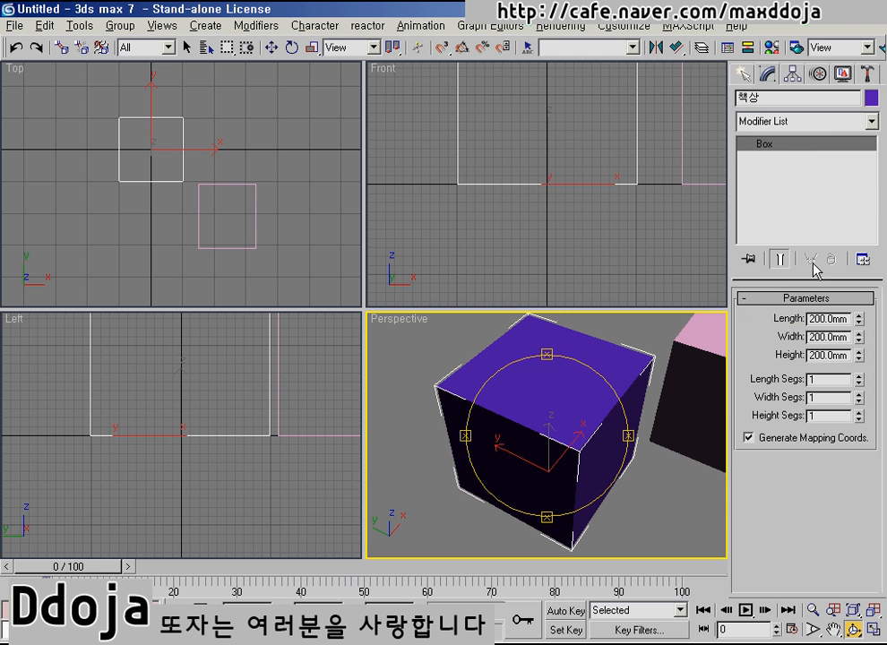
left_click(811, 122)
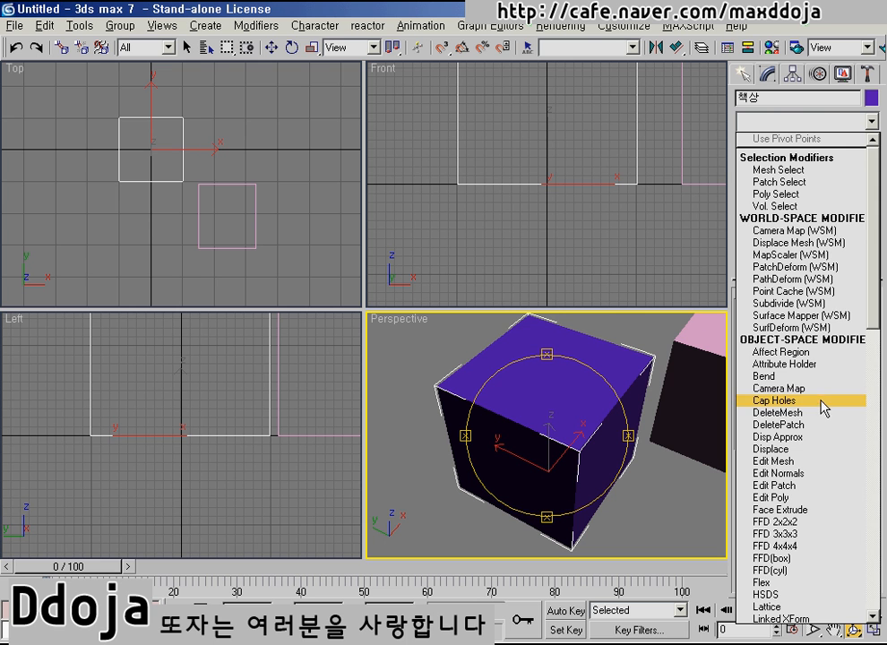
left_click(771, 113)
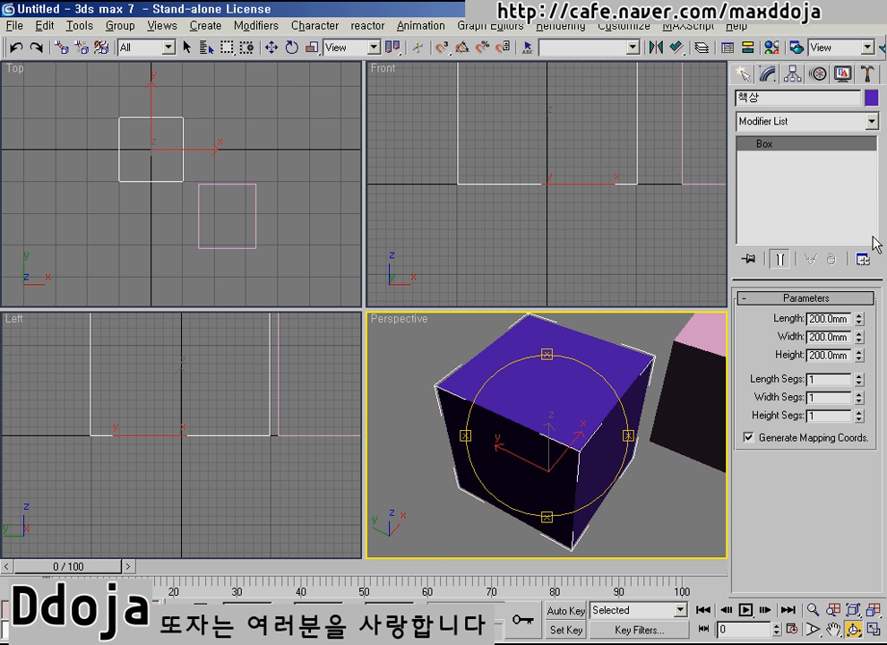
Step: Set the purple box's length, width and height to 100 mm each
left_click_drag(738, 139, 809, 272)
left_click_drag(734, 285, 880, 457)
left_click_drag(833, 320, 809, 320)
type("1")
key("Tab")
type("100")
key("Tab")
type("100")
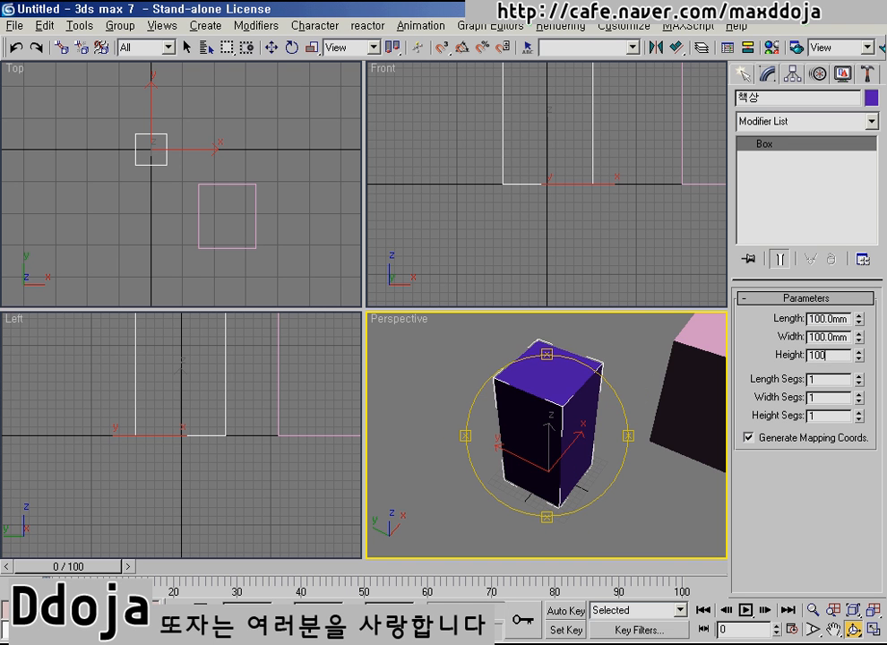
key("Return")
left_click_drag(586, 466, 563, 448)
middle_click_drag(570, 415, 575, 446, "alt")
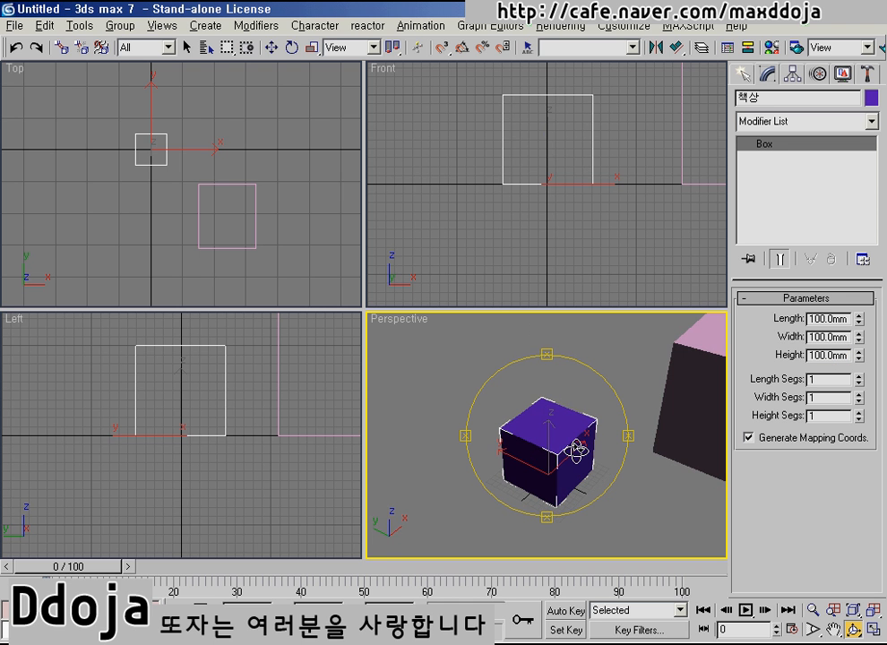
key("w")
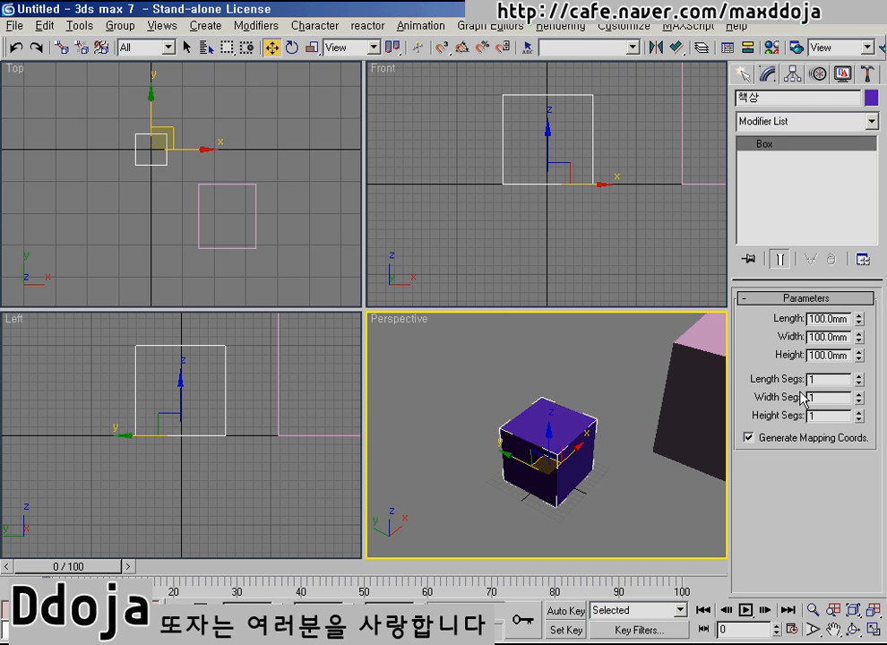
Step: Create a standard cylinder in the Top viewport, between the two boxes and level with the purple one
left_click_drag(744, 366, 879, 434)
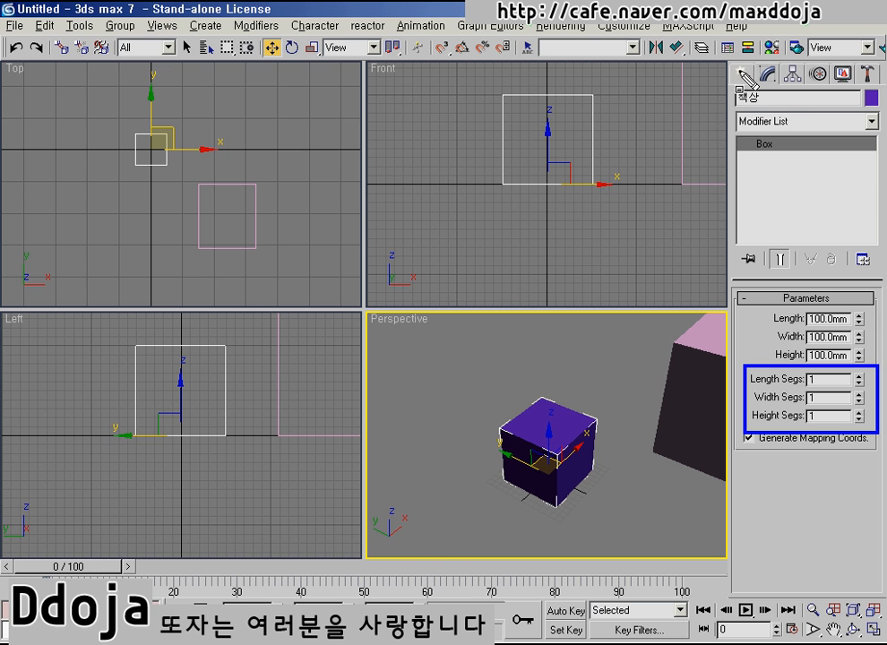
left_click(743, 73)
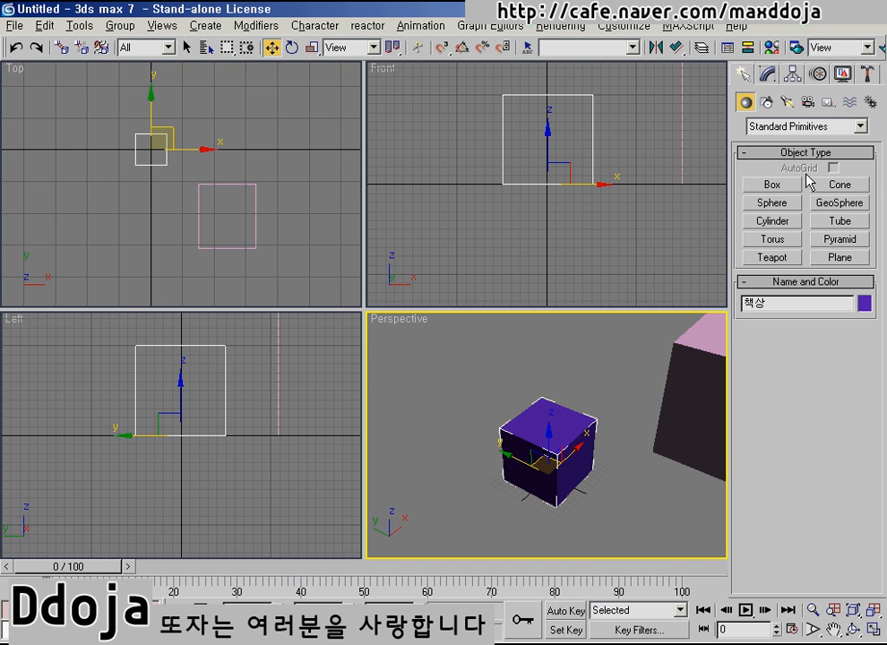
middle_click_drag(218, 215, 192, 200)
left_click(775, 221)
left_click(192, 183)
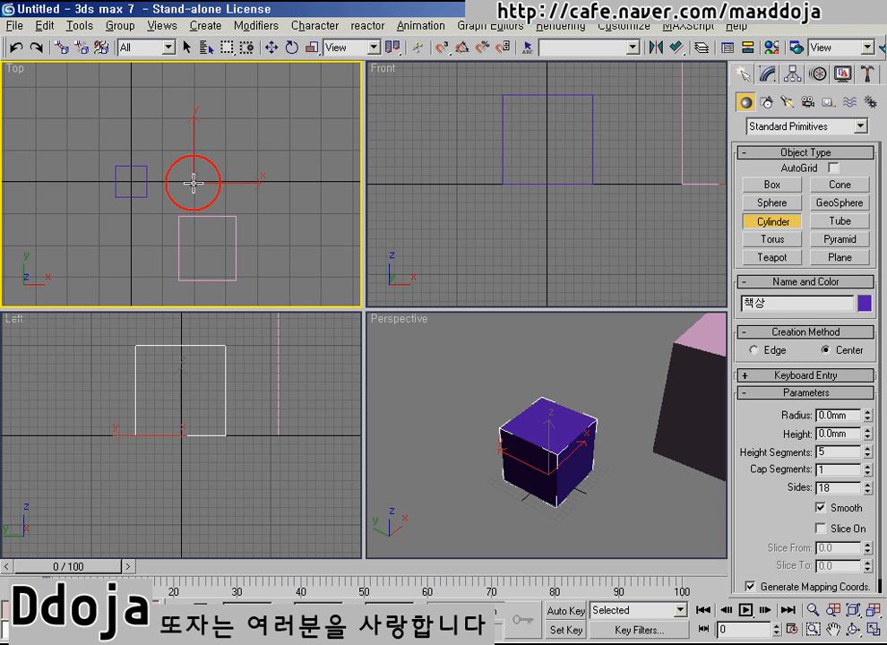
left_click_drag(193, 182, 191, 198)
left_click(188, 146)
key("w")
Step: Delete the purple box and the pink box, keeping only the cylinder
left_click(144, 179)
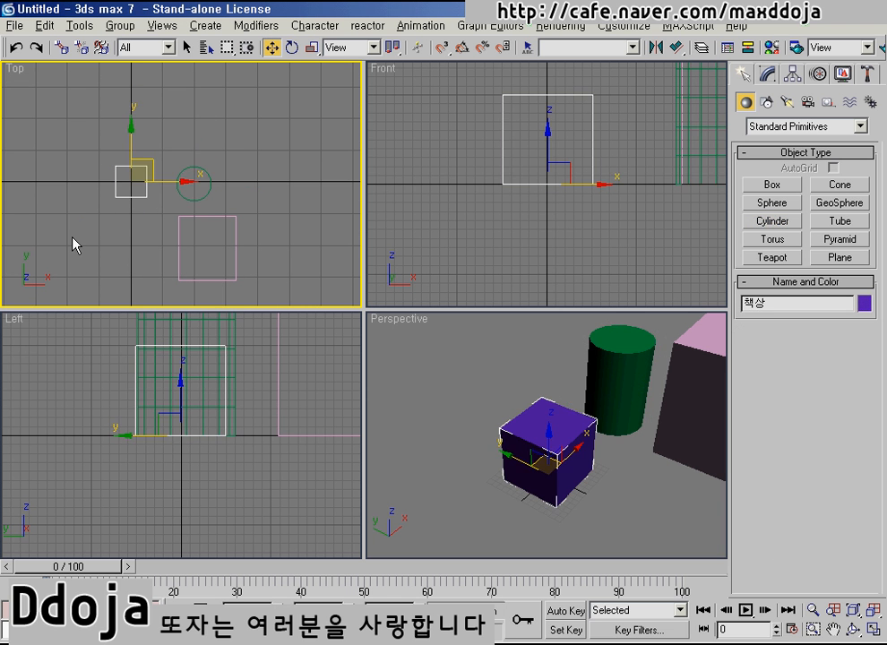
key("Delete")
left_click_drag(244, 213, 176, 304)
key("Delete")
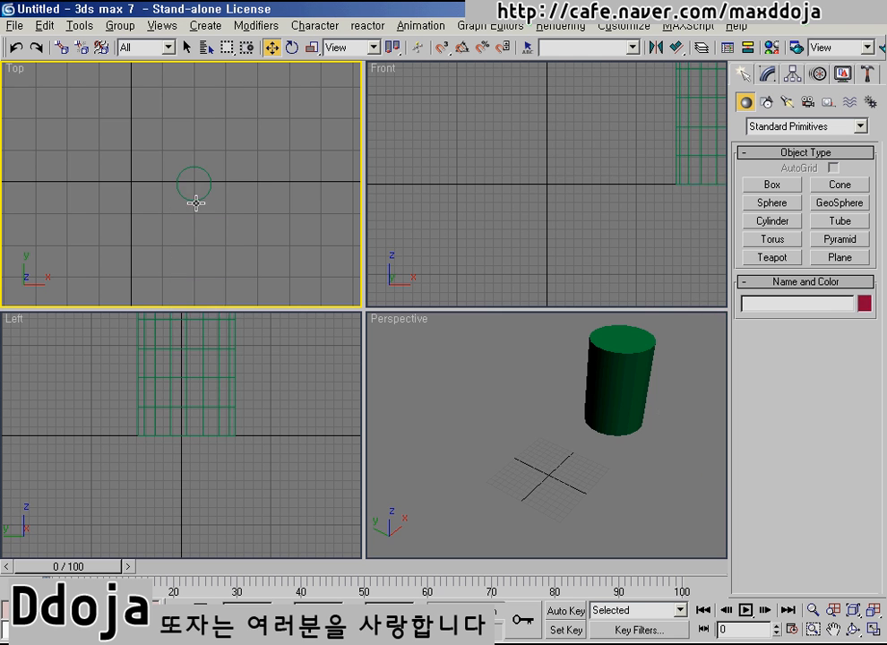
Step: Move the cylinder to the grid origin and maximize the Perspective viewport for orbiting around it
left_click(195, 201)
left_click_drag(202, 167, 140, 165)
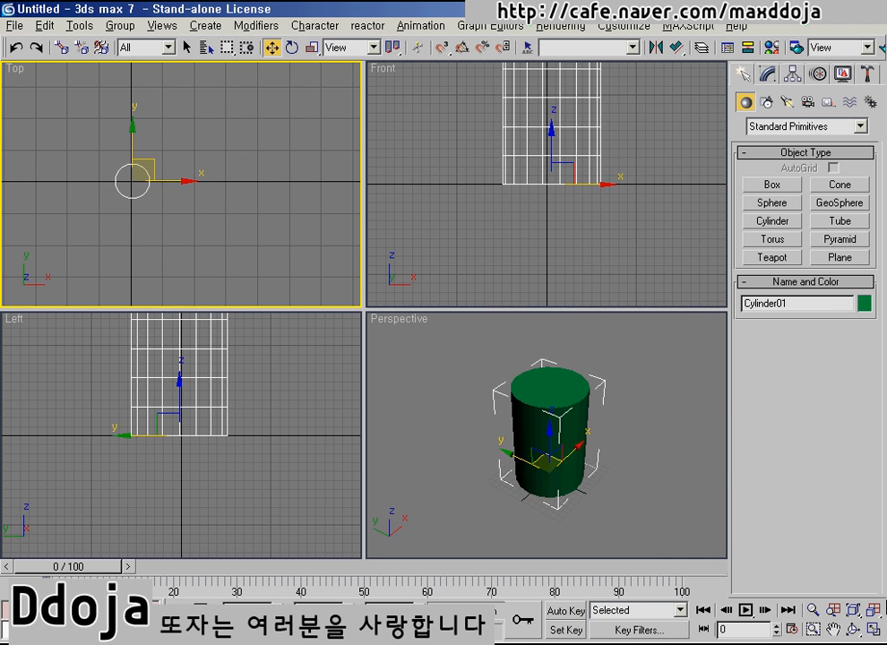
right_click(671, 530)
left_click(872, 630)
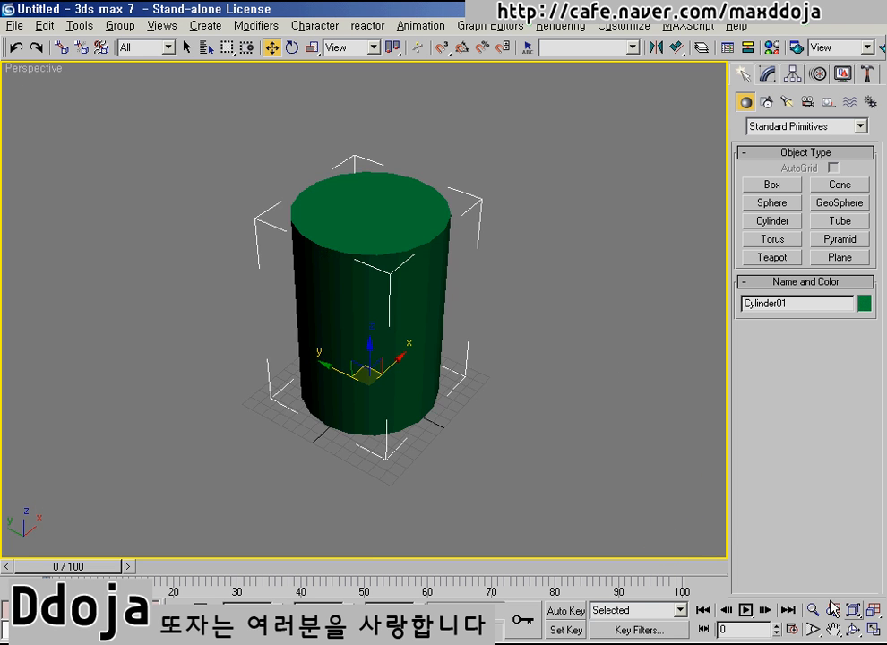
middle_click_drag(315, 253, 324, 268)
left_click(851, 632)
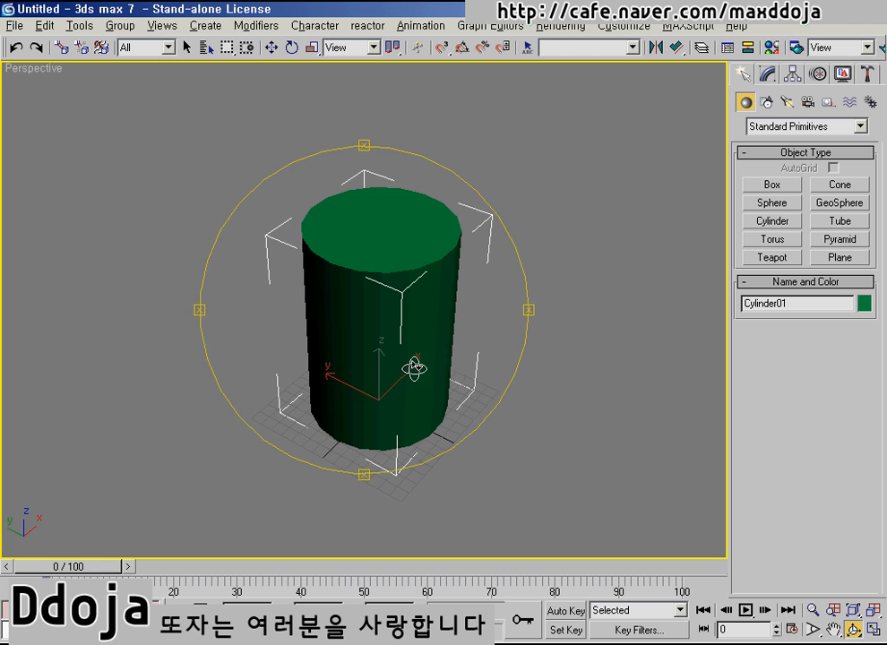
Step: Set the cylinder's radius to about 62.4 mm and its height to about 149.9 mm
left_click_drag(414, 368, 353, 341)
right_click(354, 341)
left_click(537, 356)
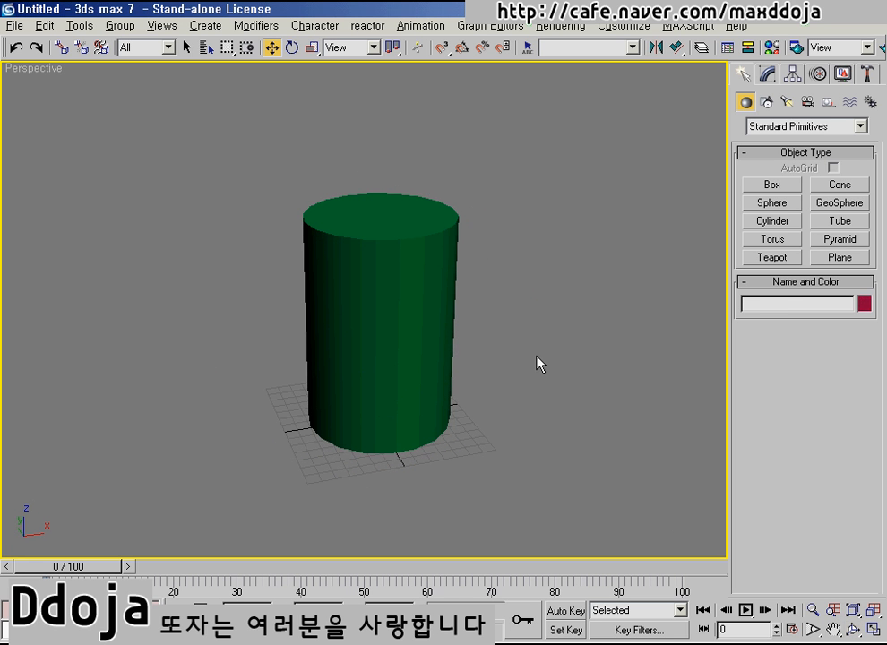
left_click(370, 302)
left_click(768, 76)
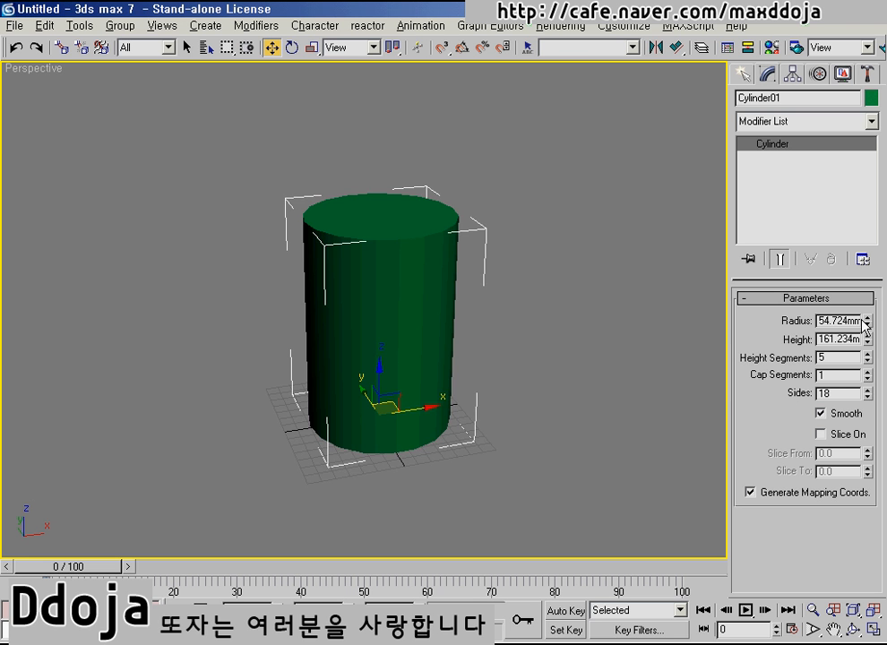
left_click_drag(866, 319, 869, 365)
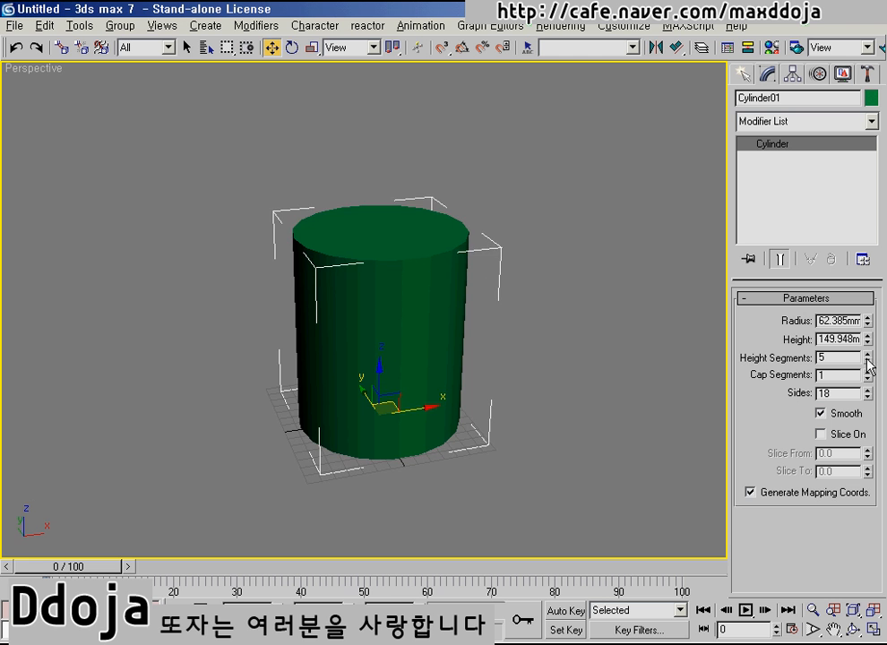
Step: Examine the cylinder's top rim from above and outline it in red
left_click(852, 630)
left_click_drag(389, 301, 436, 345)
key("w")
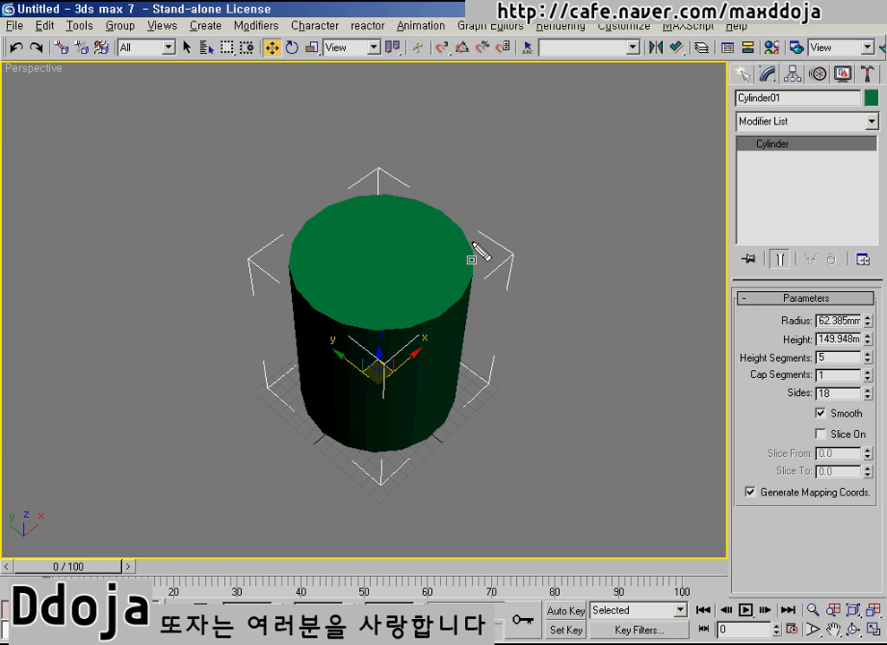
mouse_move(475, 256)
left_mouse_down()
mouse_move(448, 213)
mouse_move(372, 198)
mouse_move(293, 254)
mouse_move(309, 309)
mouse_move(445, 331)
mouse_move(481, 257)
left_mouse_up()
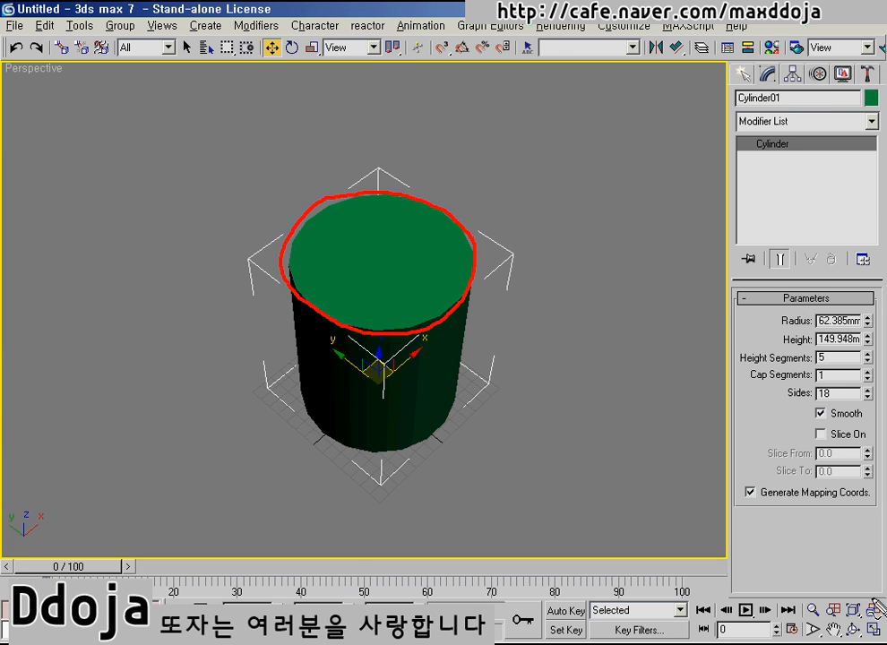
key("Escape")
Step: Inspect the upper arc of the cylinder in the Top viewport, marking its straight edges and corners in red
left_click(878, 633)
left_click(875, 611)
left_click(217, 187)
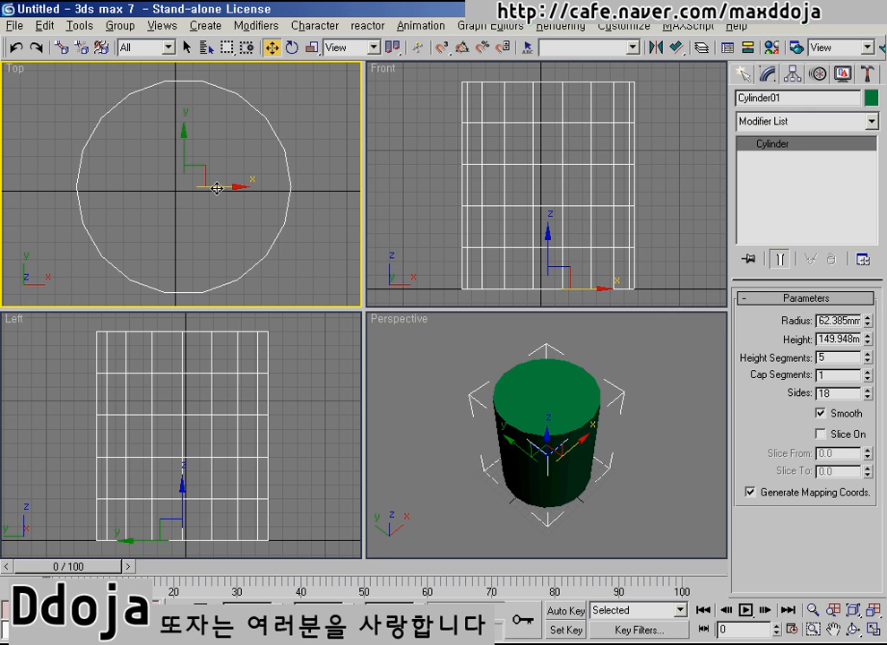
left_click(877, 632)
scroll(384, 308, "down", 2)
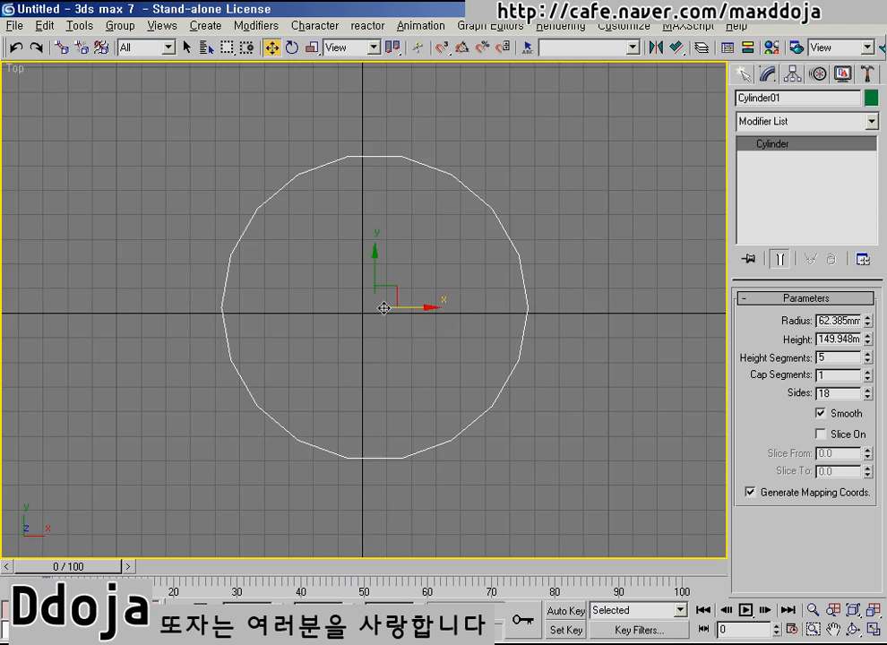
scroll(384, 293, "up", 3)
middle_click_drag(383, 293, 384, 411)
scroll(420, 309, "up", 2)
middle_click_drag(420, 309, 336, 315)
scroll(342, 315, "down", 1)
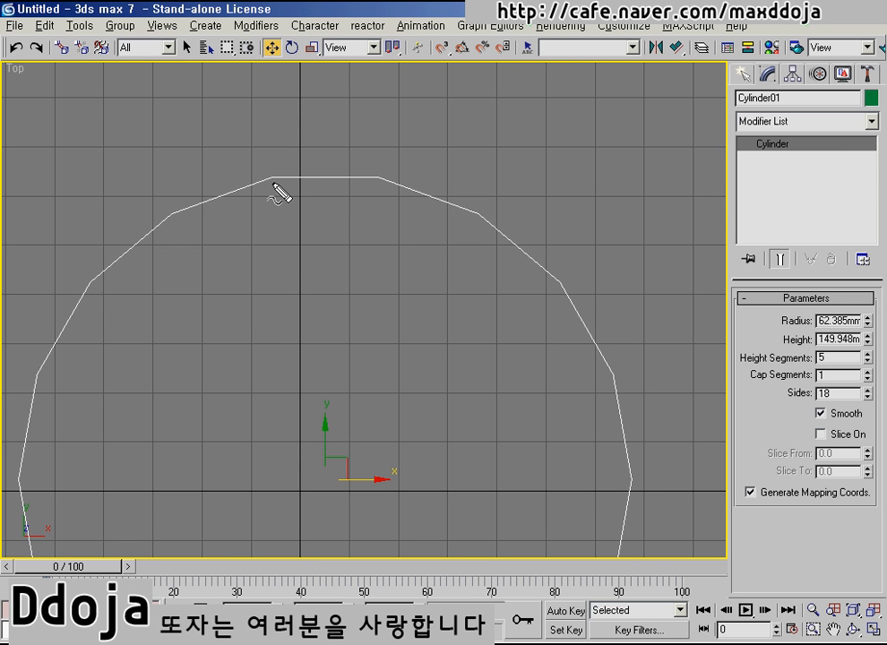
mouse_move(272, 181)
left_mouse_down()
mouse_move(377, 183)
mouse_move(477, 218)
mouse_move(559, 289)
mouse_move(483, 230)
mouse_move(495, 212)
left_mouse_up()
left_click_drag(394, 189, 383, 185)
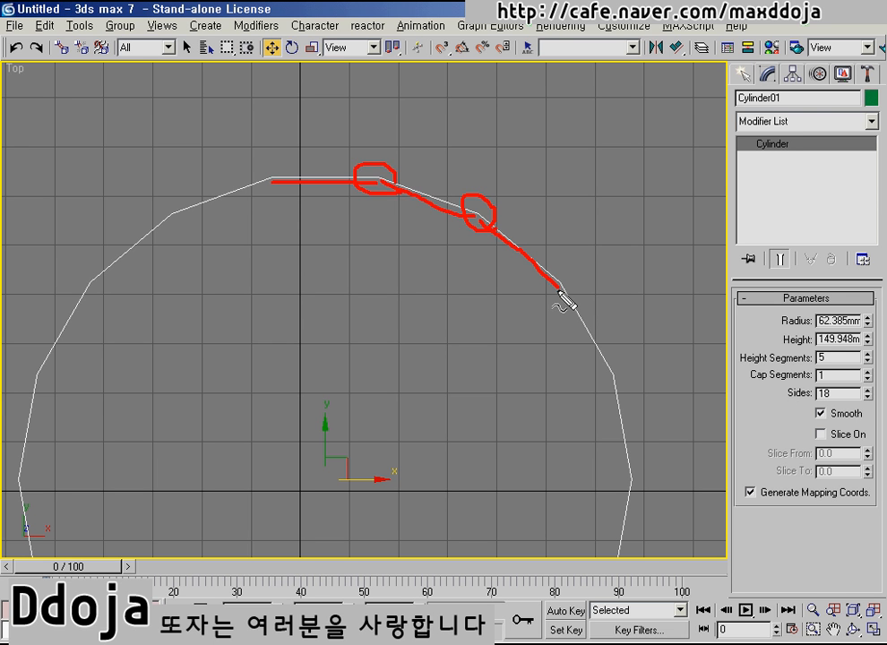
mouse_move(566, 298)
left_mouse_down()
mouse_move(551, 292)
mouse_move(564, 278)
left_mouse_up()
mouse_move(631, 380)
left_mouse_down()
mouse_move(618, 370)
mouse_move(633, 395)
left_mouse_up()
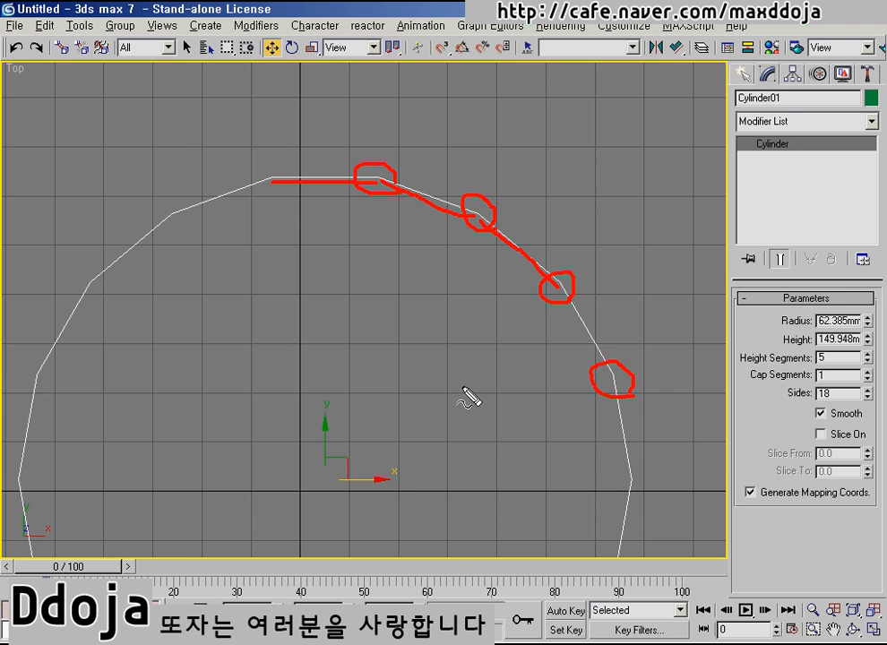
key("Escape")
Step: Inspect the cylinder's full outline in the Top viewport, marking side divisions along the circle and the Sides parameter in red
middle_click_drag(379, 394, 392, 272)
scroll(386, 325, "down", 2)
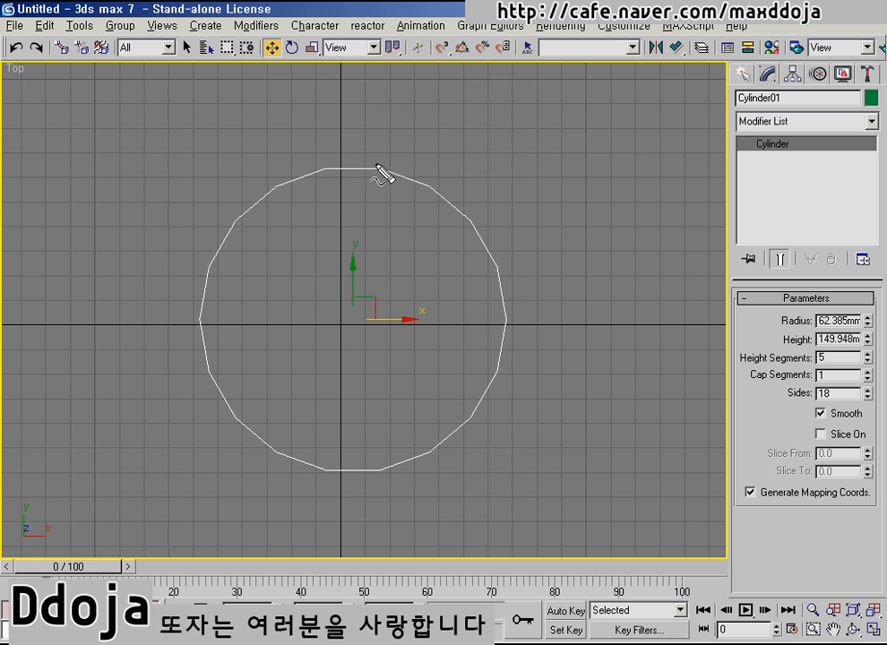
left_click_drag(375, 164, 380, 170)
left_click_drag(428, 189, 434, 184)
left_click_drag(464, 222, 469, 219)
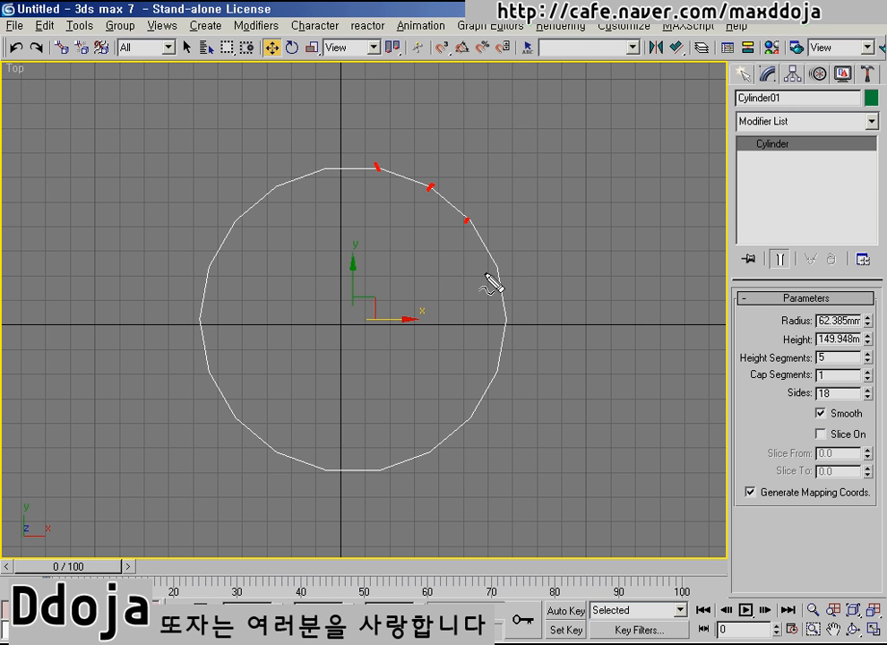
left_click_drag(491, 268, 503, 264)
left_click_drag(502, 318, 514, 324)
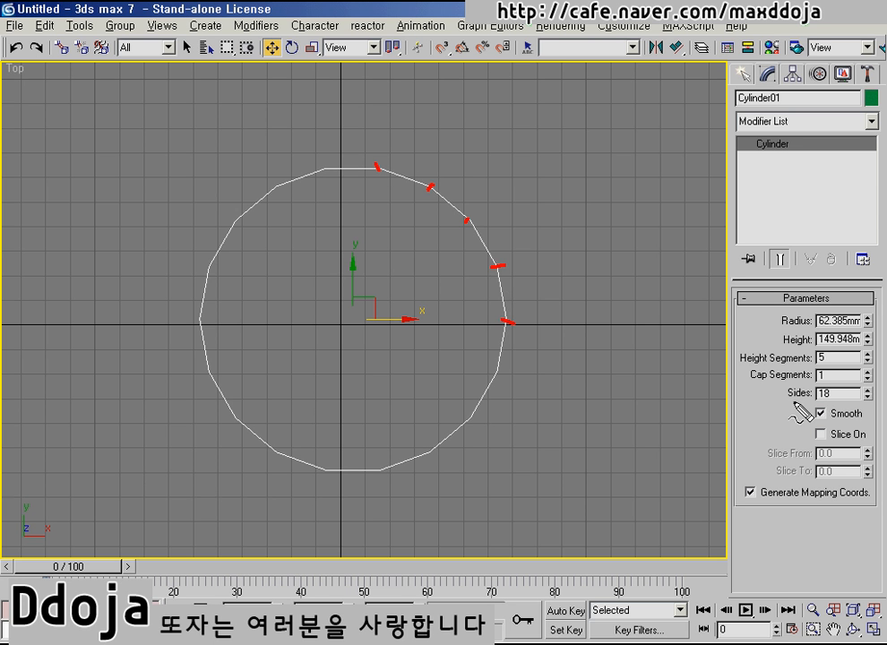
mouse_move(794, 410)
left_mouse_down()
mouse_move(860, 401)
mouse_move(847, 386)
mouse_move(795, 392)
left_mouse_up()
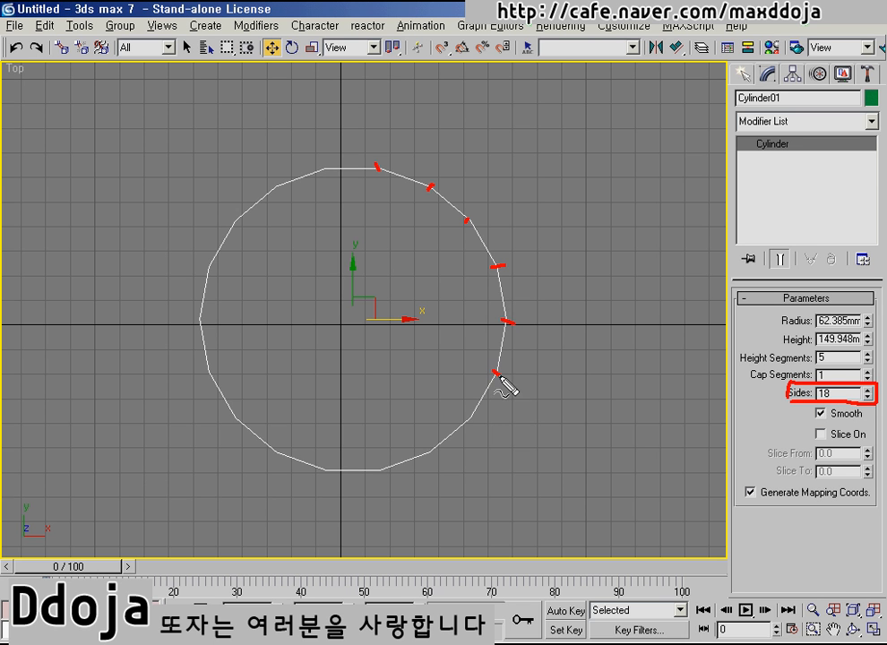
left_click_drag(492, 369, 500, 375)
left_click_drag(466, 413, 475, 420)
left_click_drag(498, 377, 478, 413)
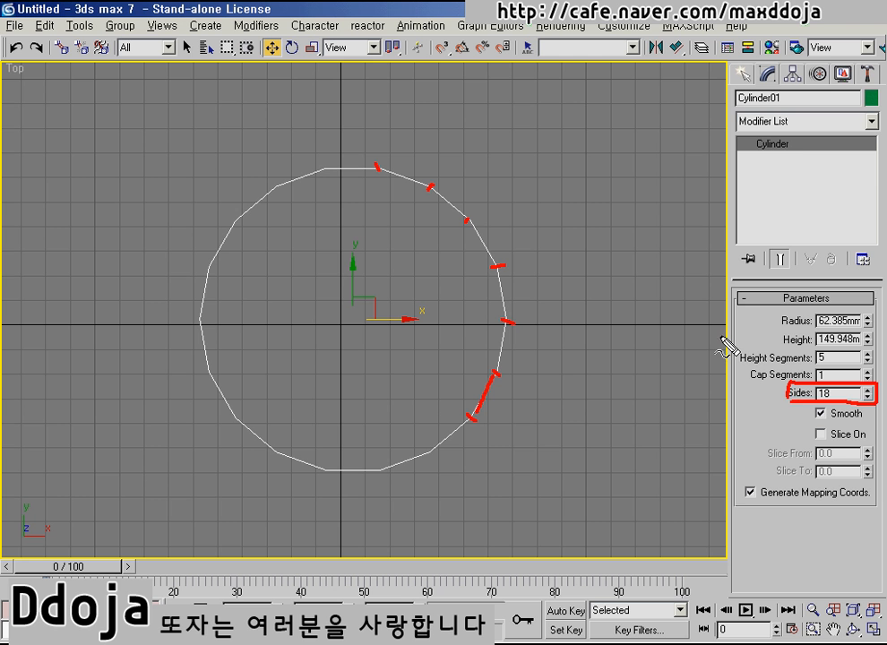
Step: Set the cylinder's number of sides to 36 and inspect its outline in the enlarged Top viewport
left_click(874, 631)
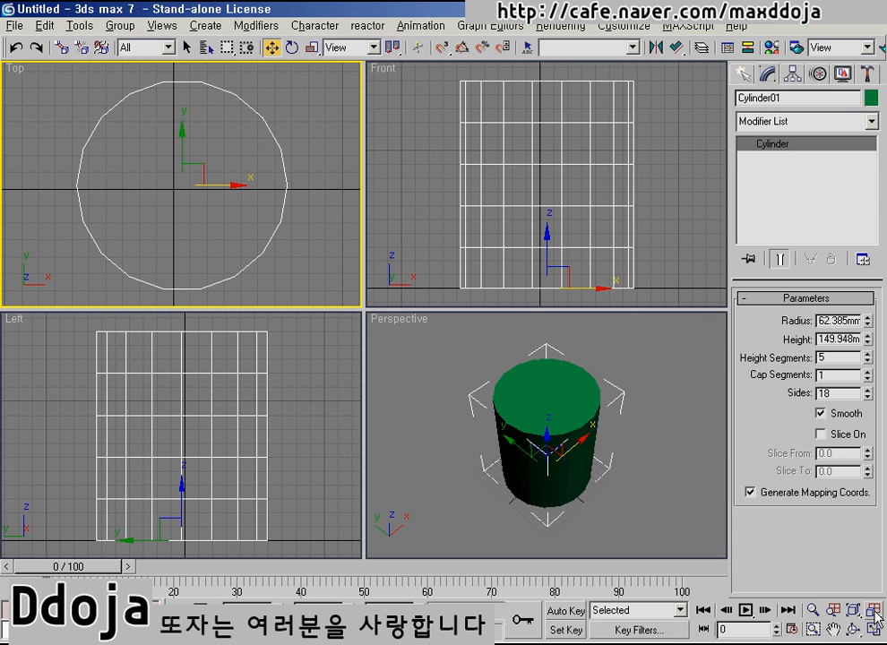
left_click(855, 633)
left_click_drag(562, 454, 562, 426)
right_click(561, 426)
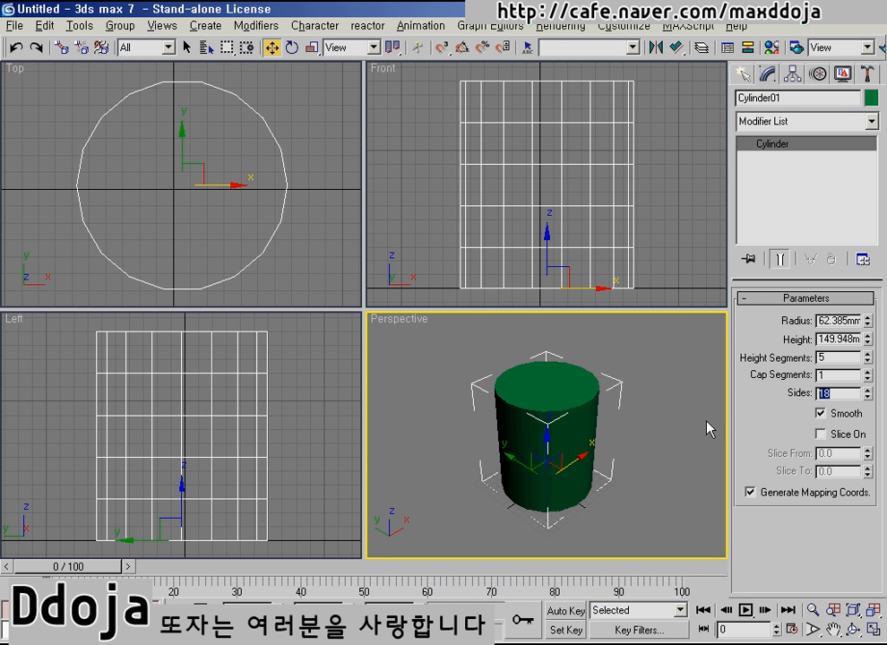
type("36")
key("Return")
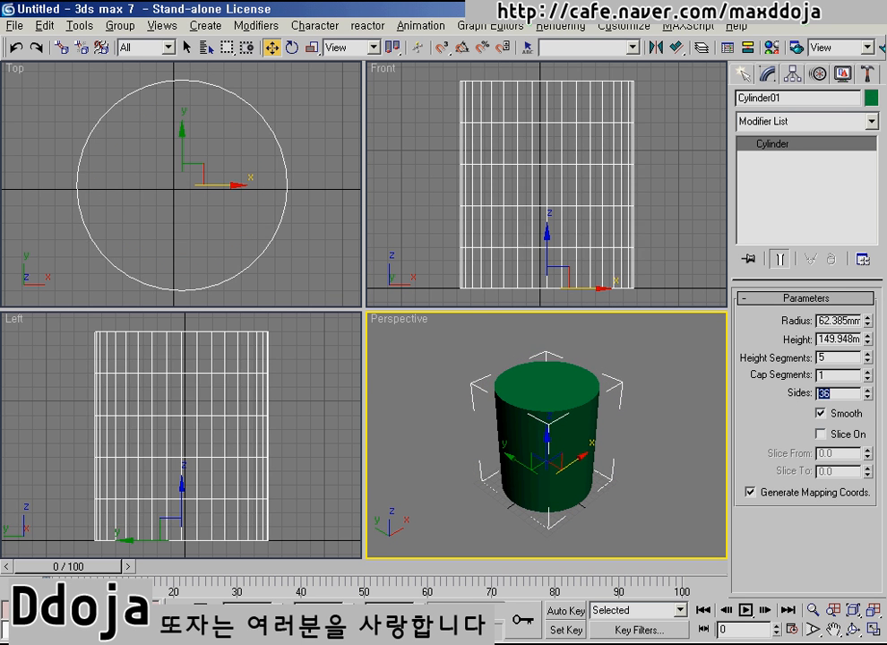
right_click(188, 191)
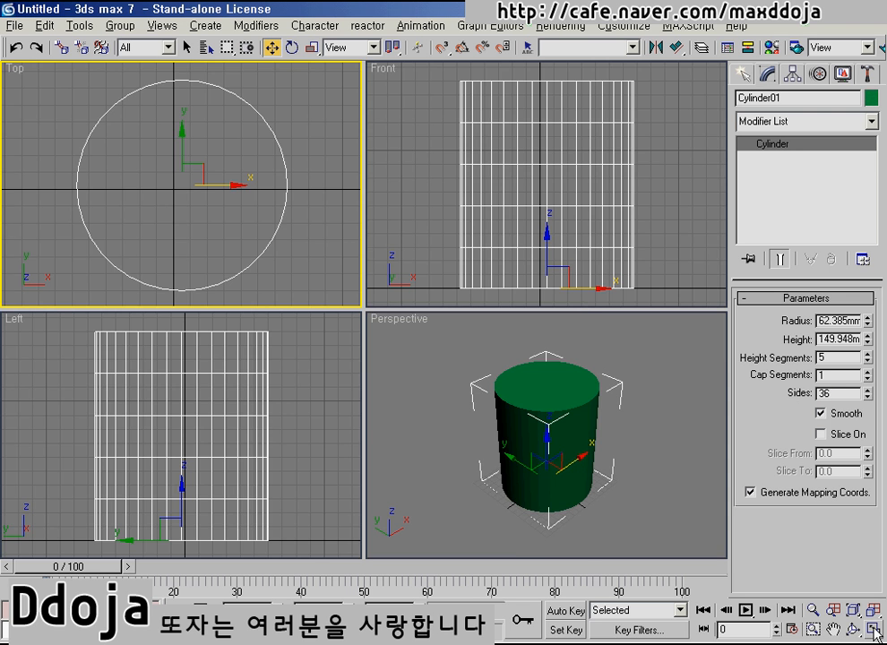
left_click(874, 632)
middle_click_drag(483, 309, 517, 296)
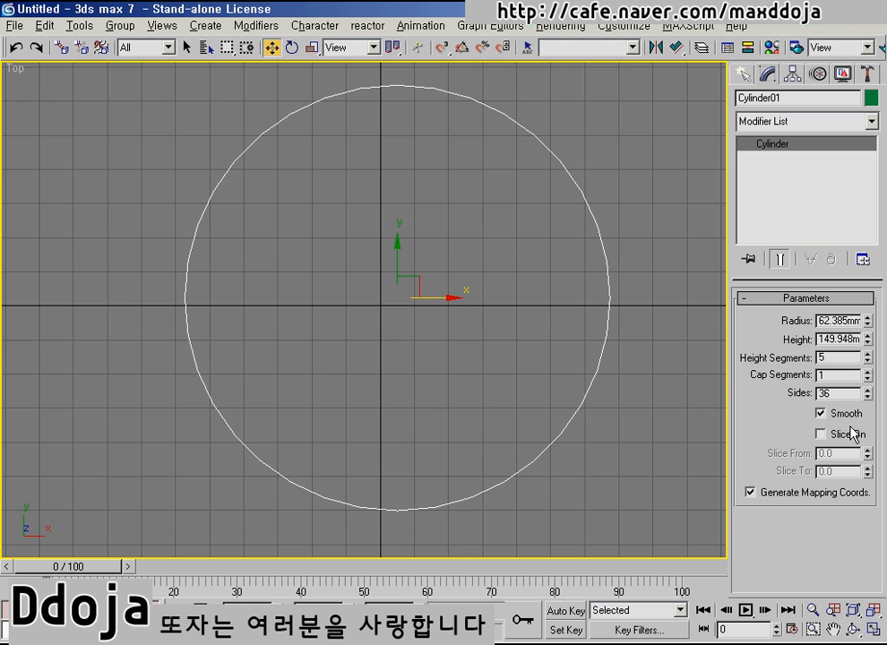
Step: Set the cylinder's number of sides to 4 and inspect the resulting shape in the Perspective viewport
type("4")
key("Return")
key("alt+w")
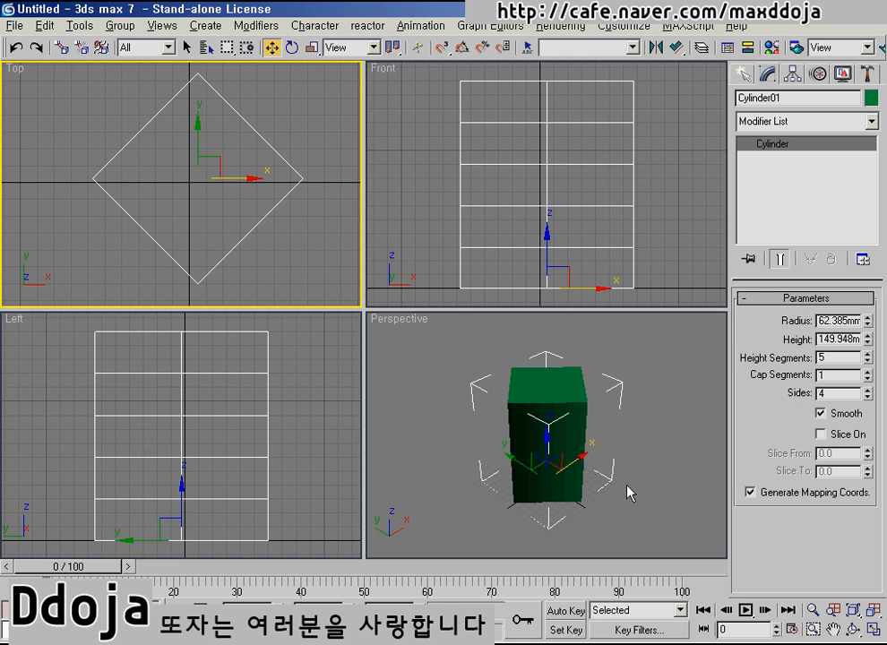
left_click(853, 629)
left_click(532, 333)
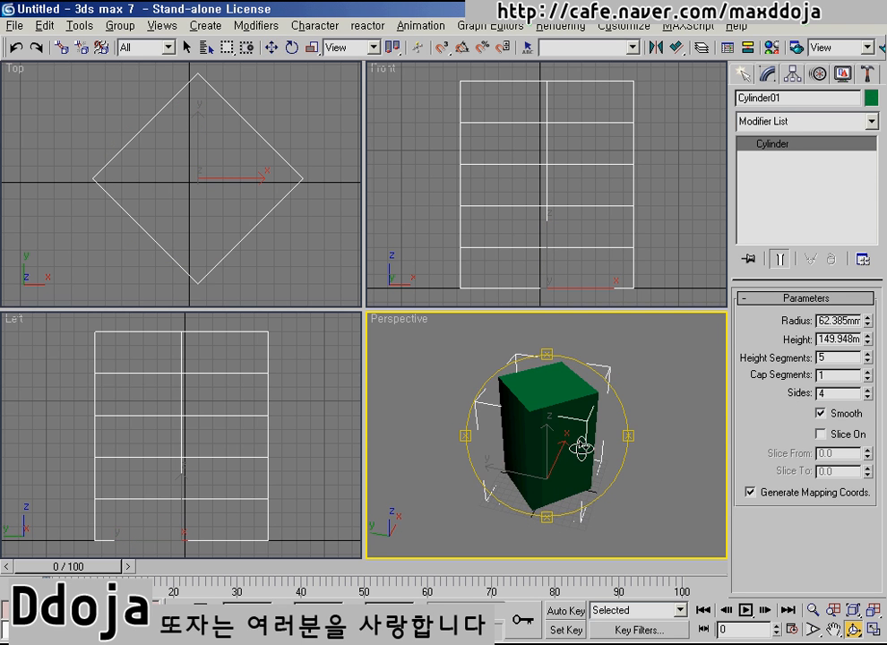
left_click_drag(509, 450, 535, 435)
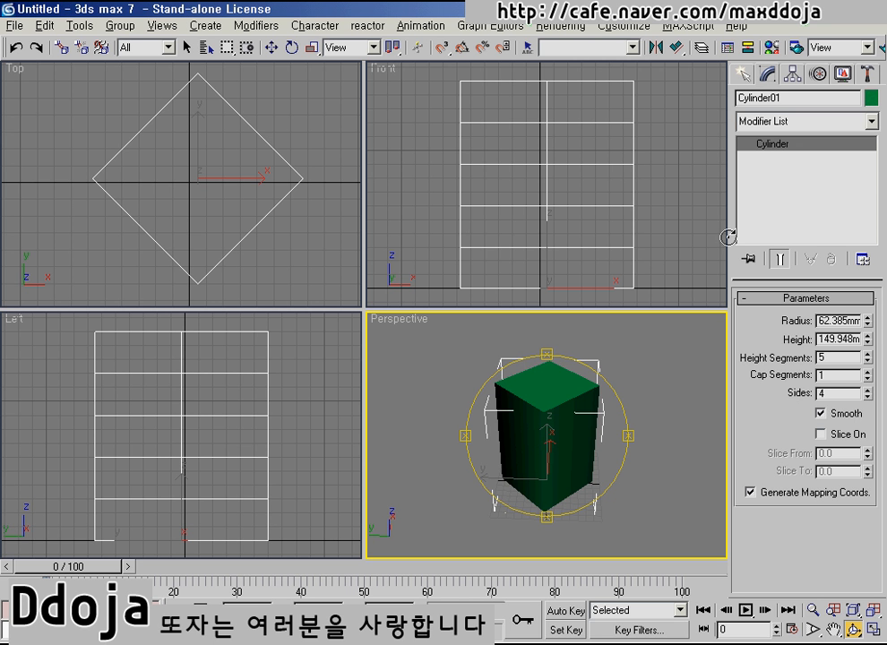
Step: Change the four-sided cylinder to 36 sides and inspect it up close in the Perspective viewport
double_click(830, 393)
key("shift+Tab")
key("shift+Tab")
left_click(817, 394)
key("Return")
left_click_drag(535, 472, 567, 471)
scroll(434, 351, "up", 2)
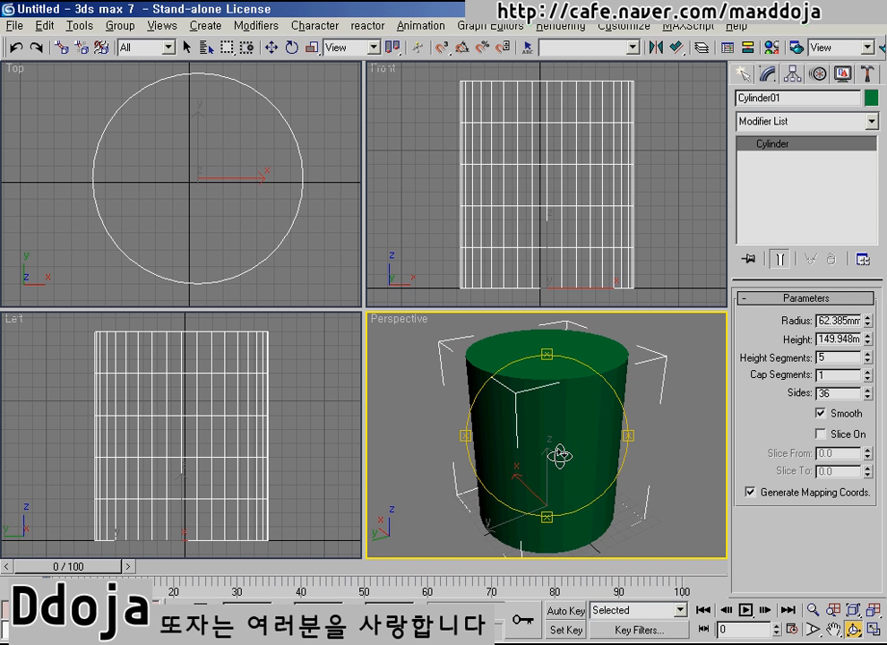
Step: Raise the cylinder's number of sides to 184 and inspect it from above
mouse_move(867, 393)
left_mouse_down()
mouse_move(866, 134)
mouse_move(878, 534)
mouse_move(855, 408)
left_mouse_up()
left_click_drag(531, 393, 531, 425)
key("w")
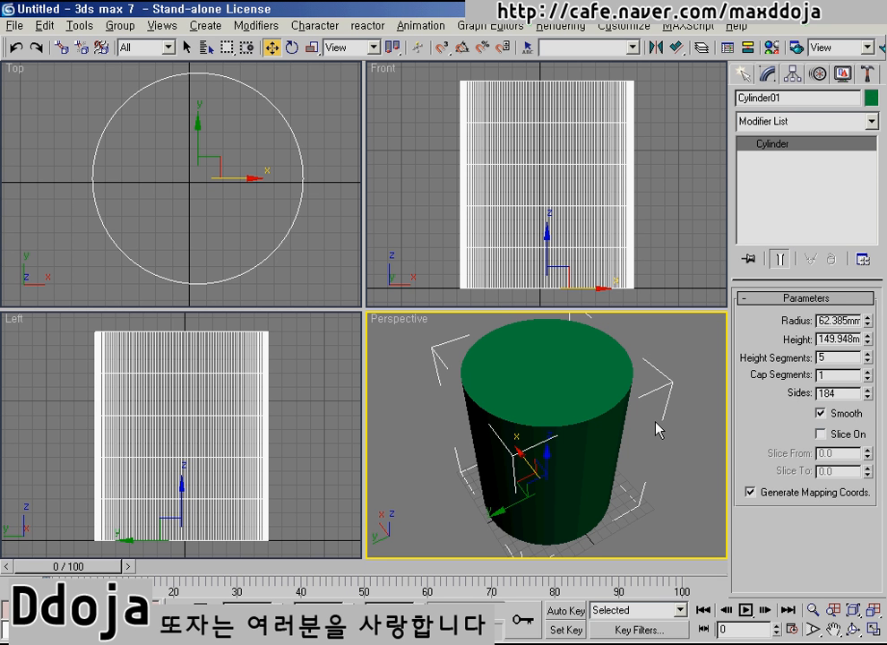
Step: Set the cylinder's number of sides back to 36
double_click(847, 393)
type("36")
key("Return")
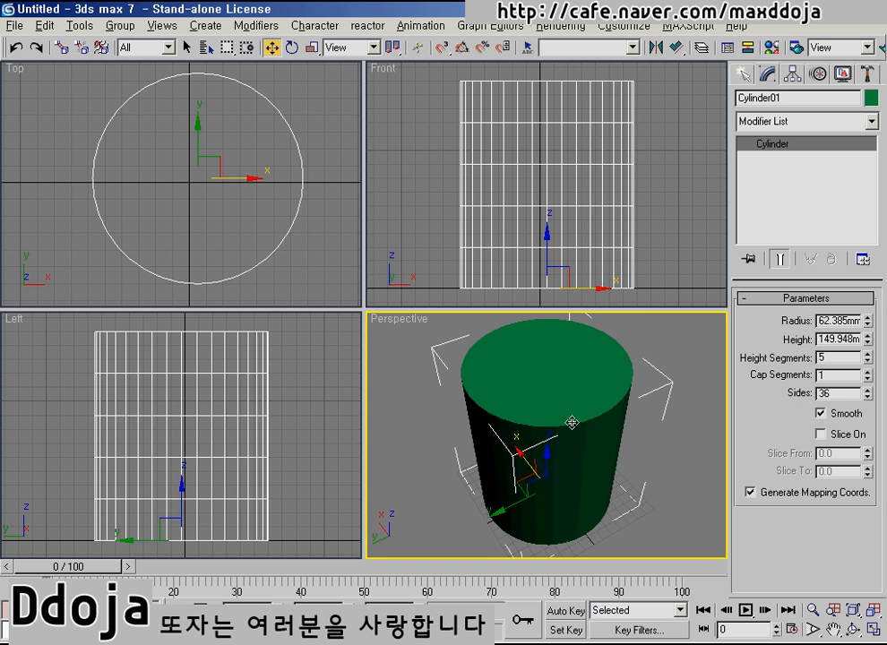
Step: Create a pointed cone beside the cylinder in the Top viewport, with a base radius of about 46.2 mm and height of about 51.3 mm
scroll(572, 421, "down", 6)
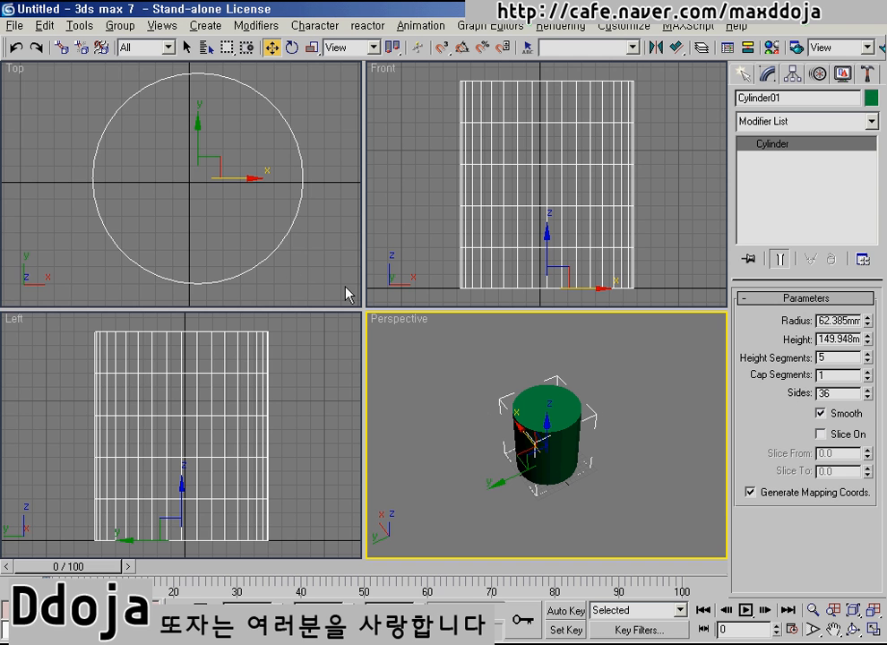
right_click(275, 263)
scroll(275, 263, "down", 4)
left_click(736, 76)
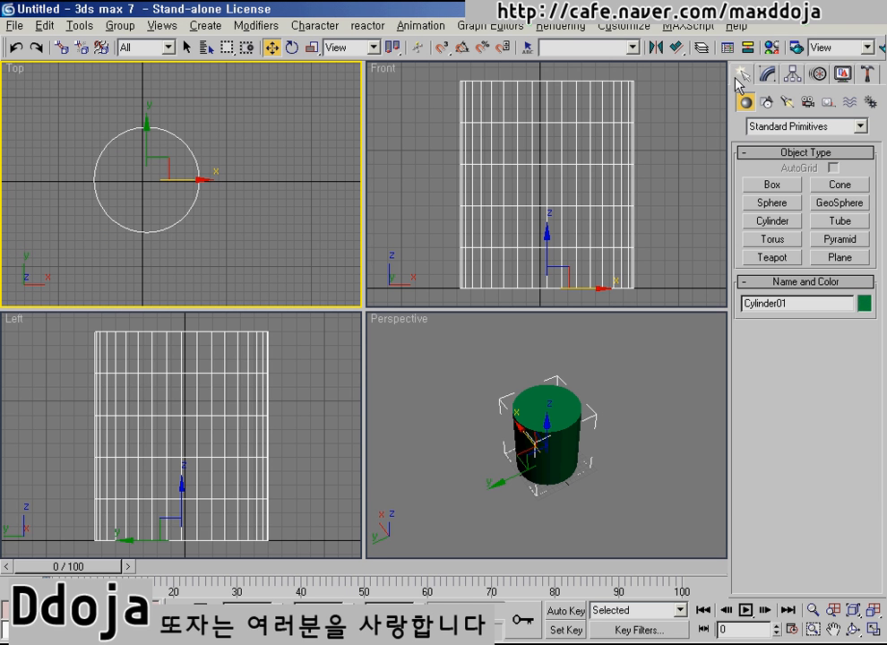
left_click(840, 186)
middle_click_drag(261, 225, 178, 212)
left_click_drag(182, 170, 181, 209)
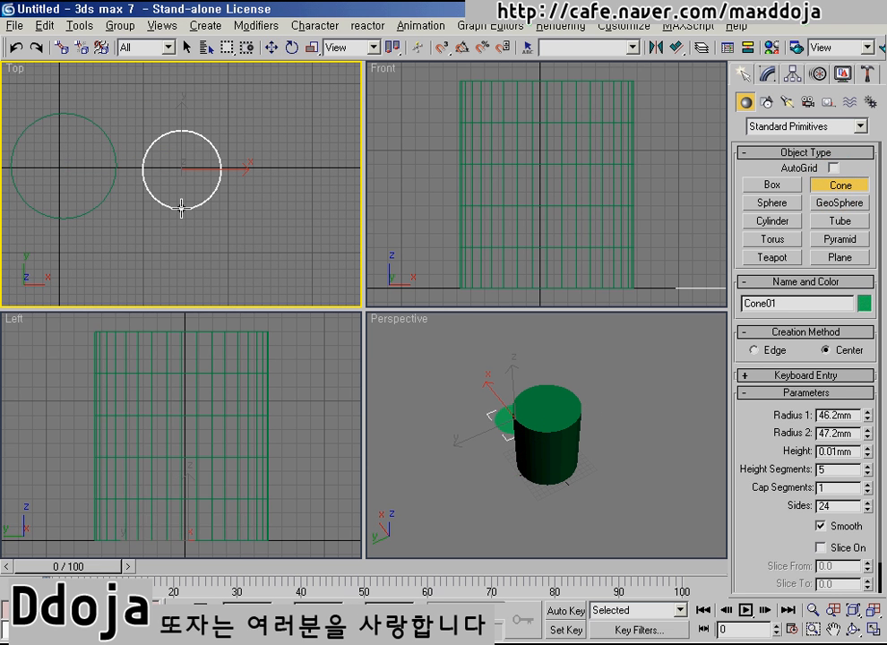
left_click(181, 167)
left_click(184, 206)
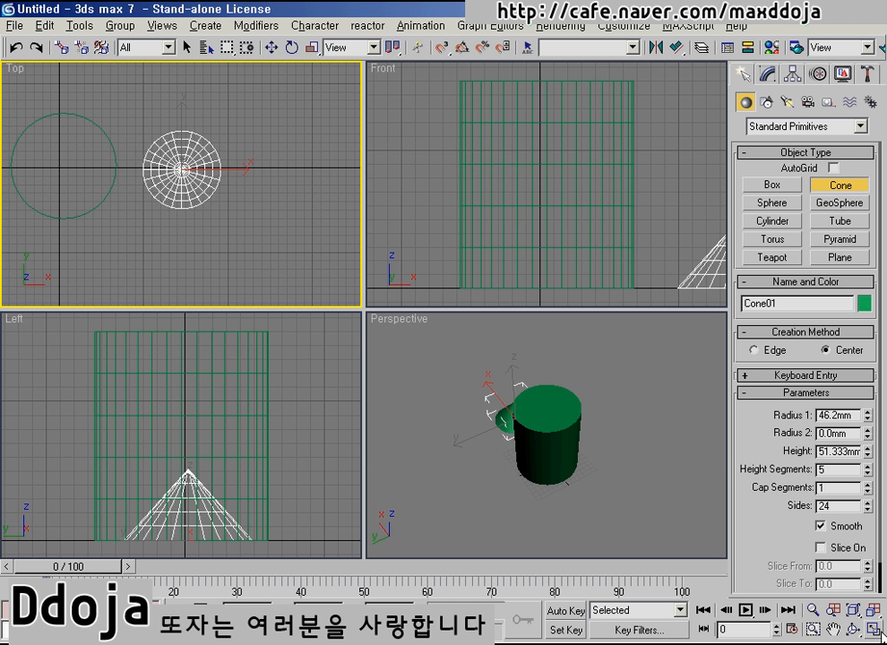
Step: Reduce the cone's number of sides to 4 and inspect it in the Perspective viewport
left_click(854, 628)
left_click_drag(573, 426, 412, 391)
scroll(490, 427, "up", 5)
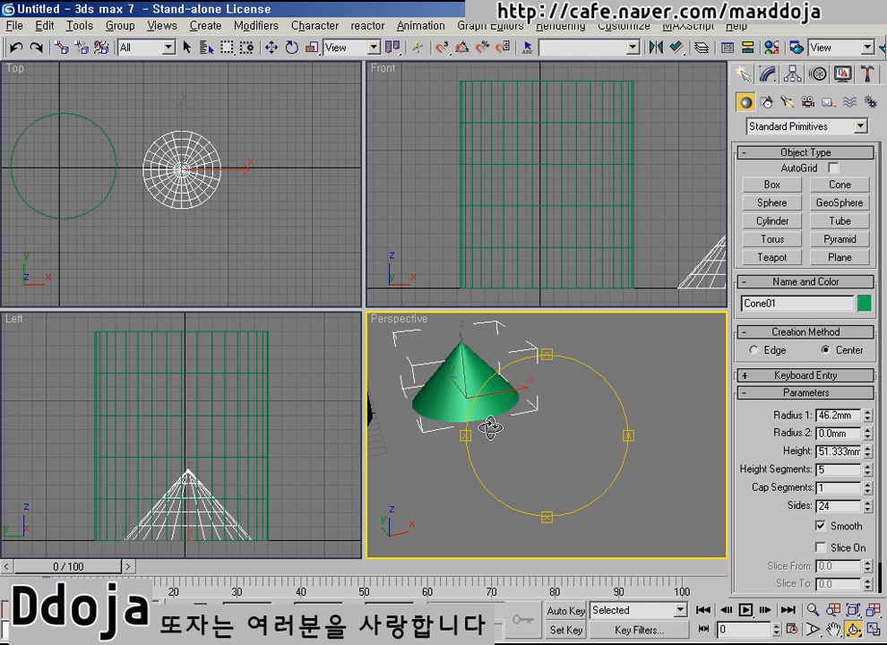
middle_click_drag(490, 427, 569, 477)
right_click(569, 476)
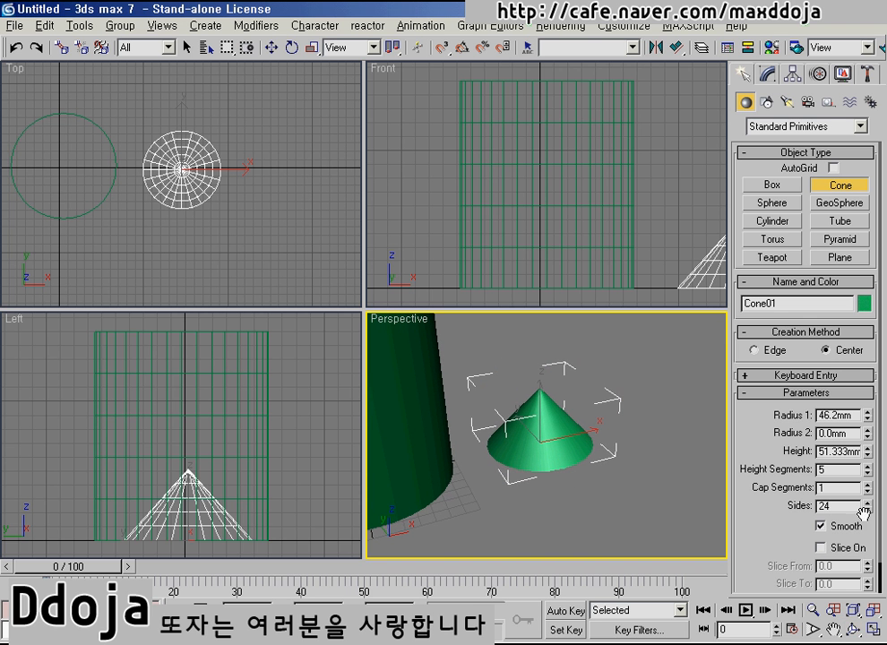
left_click_drag(834, 508, 865, 564)
left_click(853, 630)
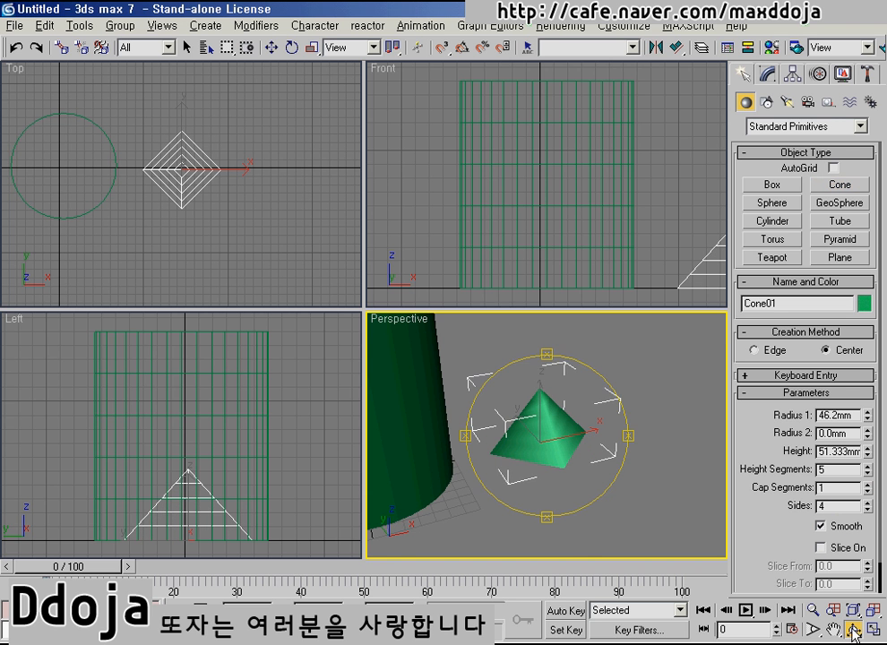
left_click_drag(607, 445, 464, 302)
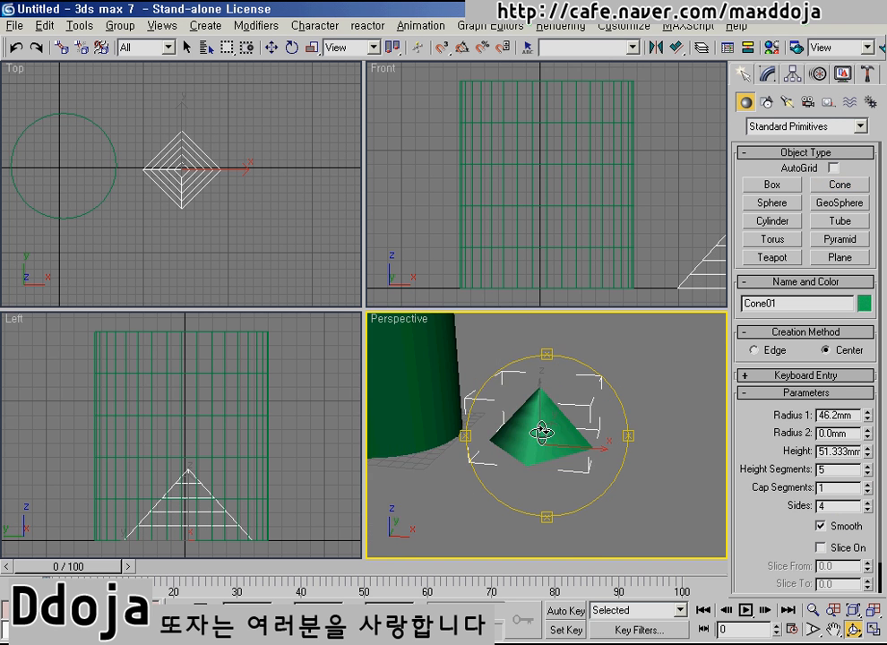
Step: Create a sphere with a radius of about 45.2 mm beside the cone in the Top viewport and view it in Perspective
left_click(773, 204)
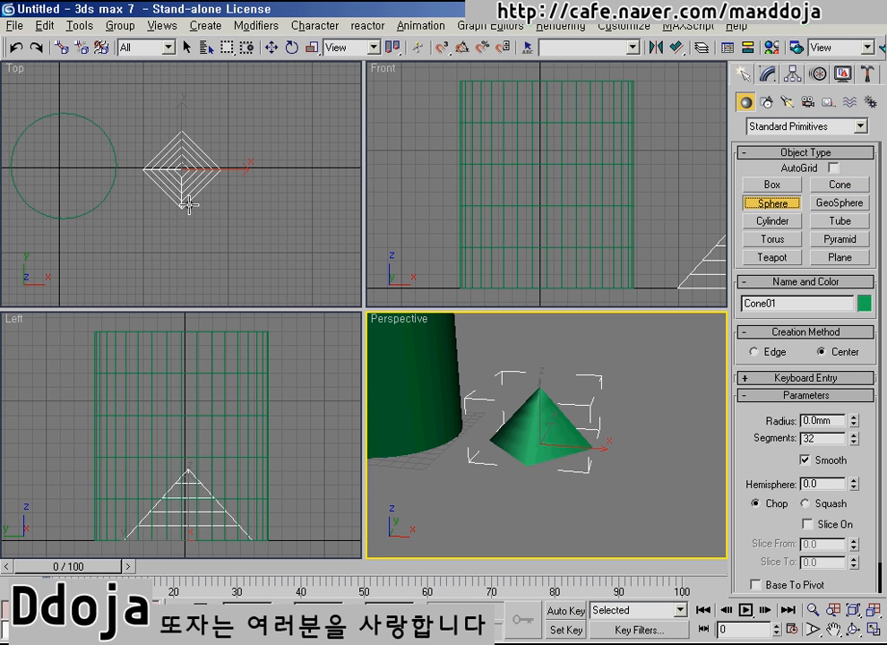
middle_click_drag(218, 197, 111, 206)
left_click_drag(198, 175, 201, 216)
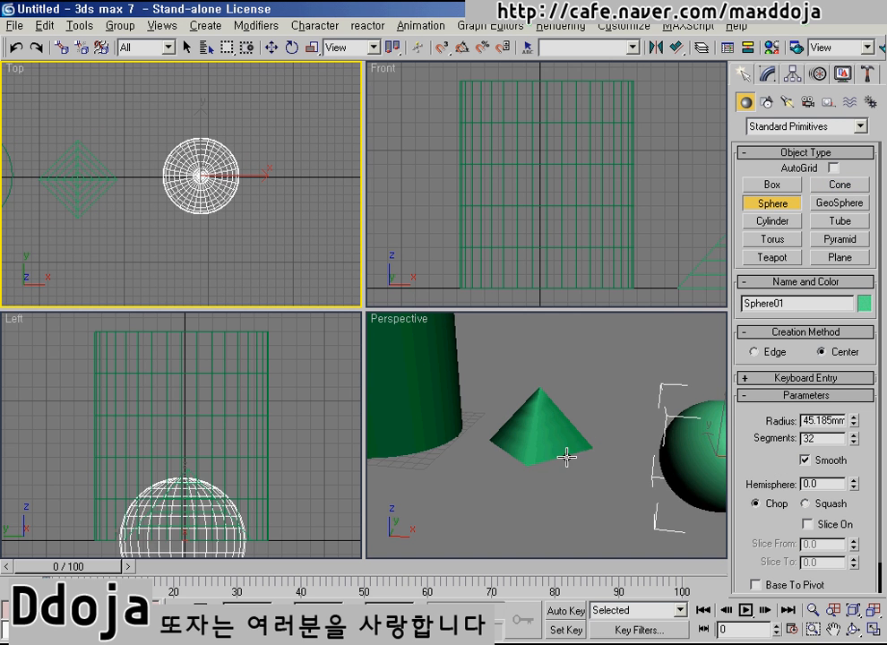
middle_click_drag(566, 457, 422, 418)
scroll(576, 461, "up", 2)
middle_click_drag(588, 457, 503, 466)
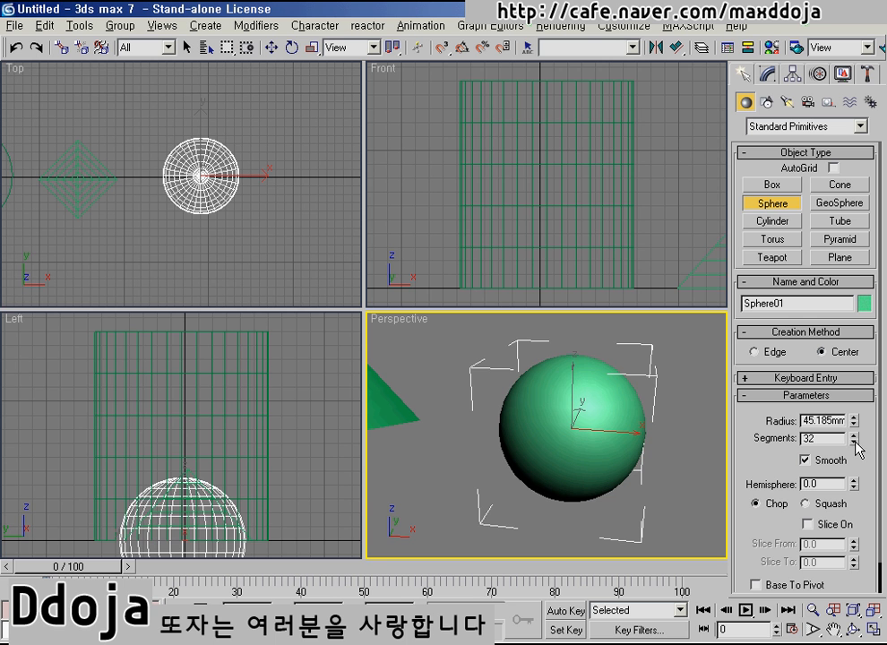
Step: Set the sphere's segments to 4 and inspect the faceted shape in the Perspective viewport
double_click(817, 440)
type("4")
key("Return")
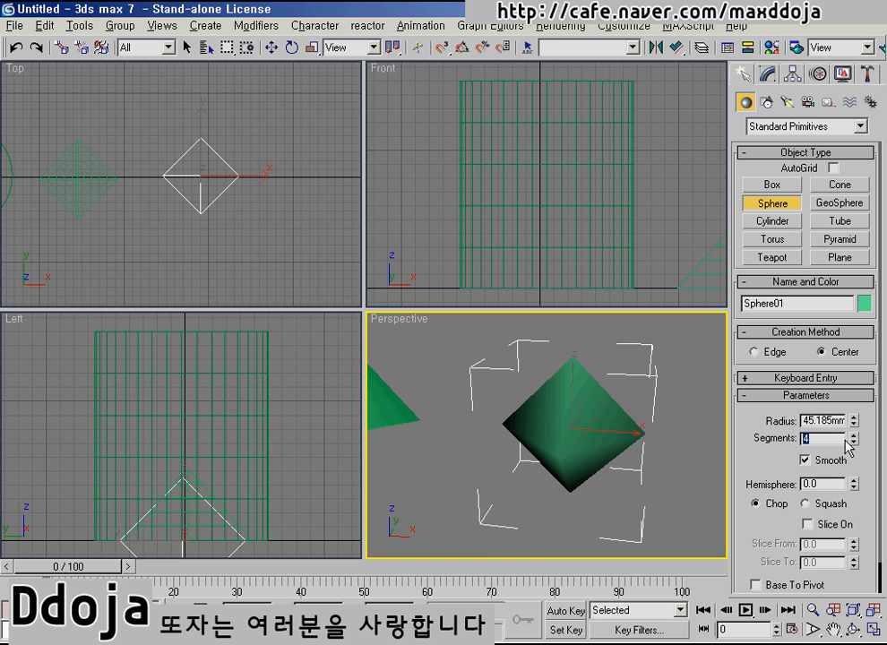
left_click(853, 442)
middle_click_drag(598, 466, 580, 469)
left_click(853, 630)
left_click_drag(585, 401, 537, 452)
Step: Raise the sphere's segments to 24 to compare its roundness, and return them to 4
mouse_move(855, 442)
left_mouse_down()
mouse_move(855, 435)
mouse_move(857, 445)
left_mouse_up()
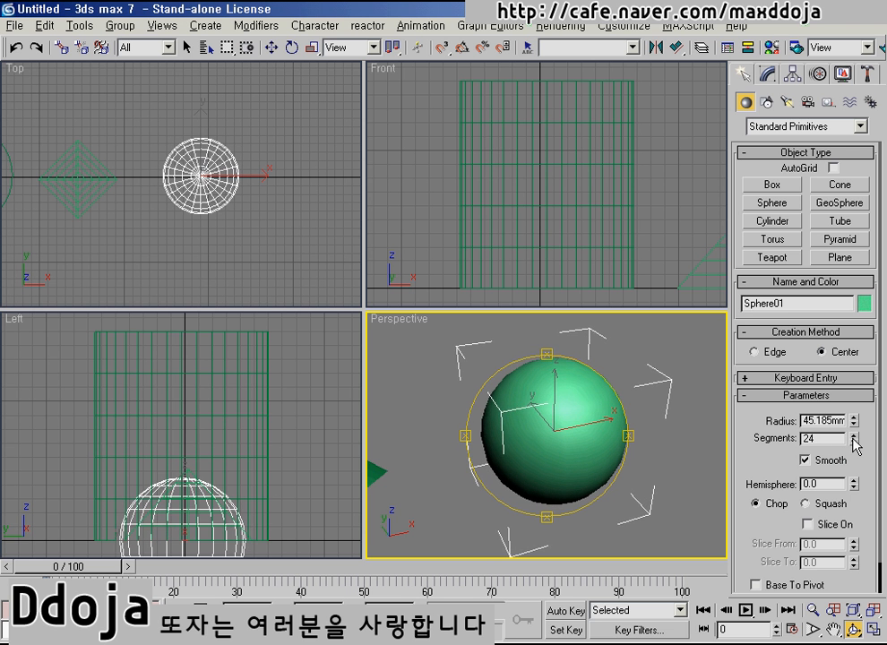
left_click_drag(559, 461, 573, 386)
right_click(853, 441)
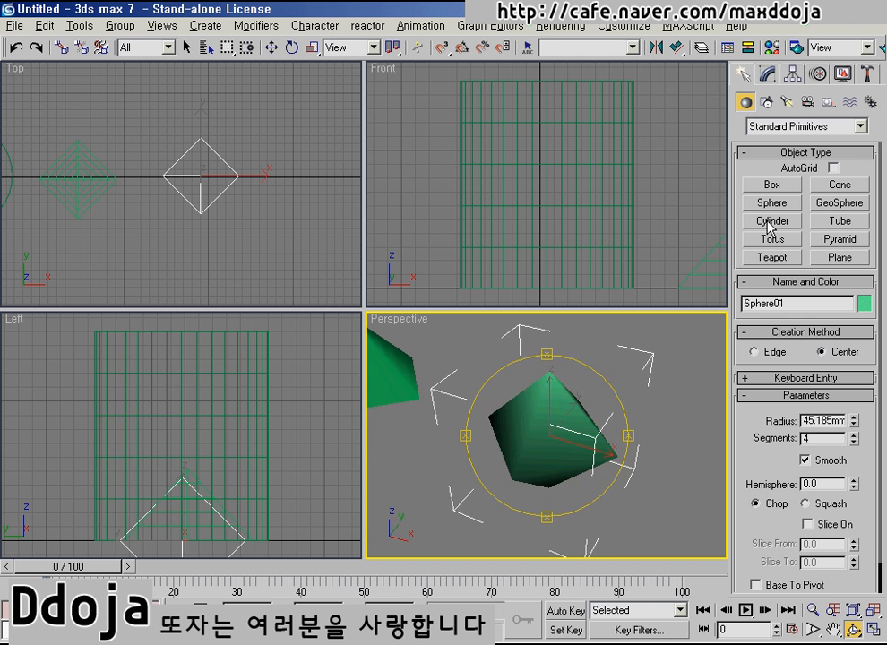
Step: Create a tube beside the sphere in the Perspective viewport, with radii of about 28 mm and 23.5 mm and height of about 61.3 mm
left_click(840, 221)
middle_click_drag(594, 436, 568, 447, "alt")
left_click_drag(619, 456, 627, 491)
left_click(620, 484)
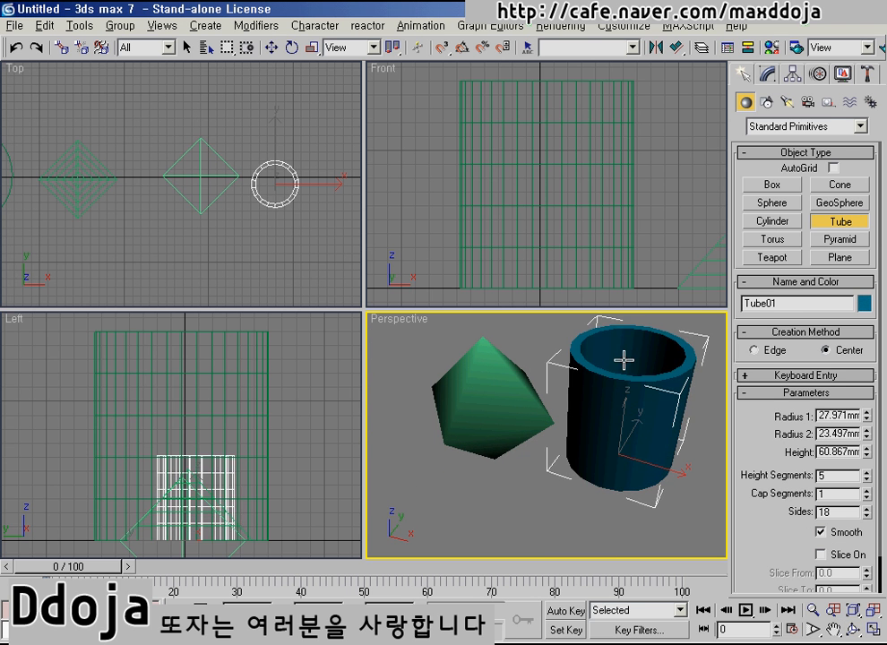
left_click(624, 359)
Step: Reduce the tube's number of sides to 3 to inspect the triangular form, and raise it to 13
left_click_drag(868, 522, 868, 537)
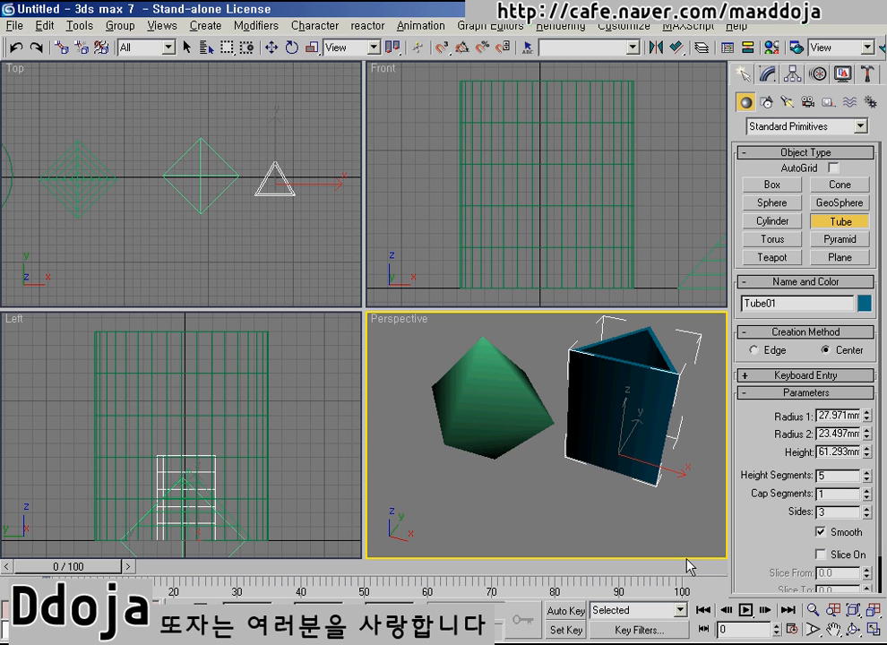
middle_click_drag(650, 440, 612, 467, "alt")
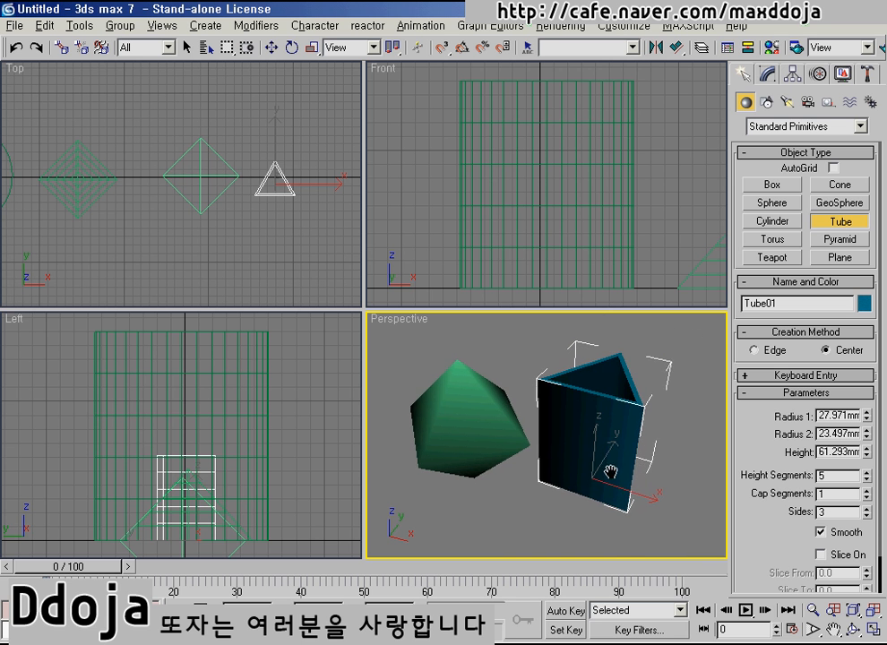
left_click(867, 508)
left_click_drag(866, 511, 866, 510)
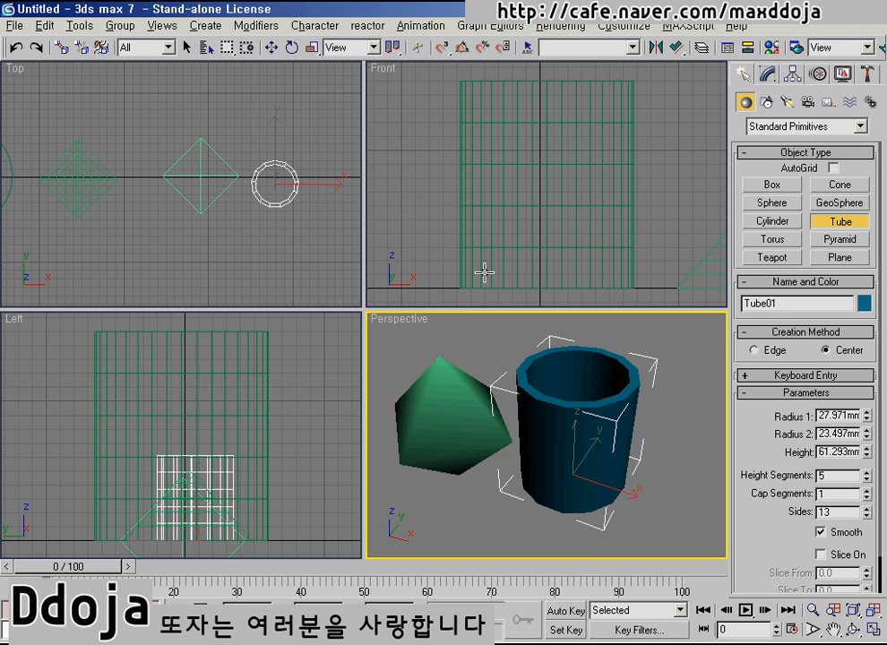
Step: Examine the tube's height segments and vertical edges up close in the Front viewport
right_click(432, 184)
scroll(452, 206, "down", 5)
scroll(453, 207, "up", 4)
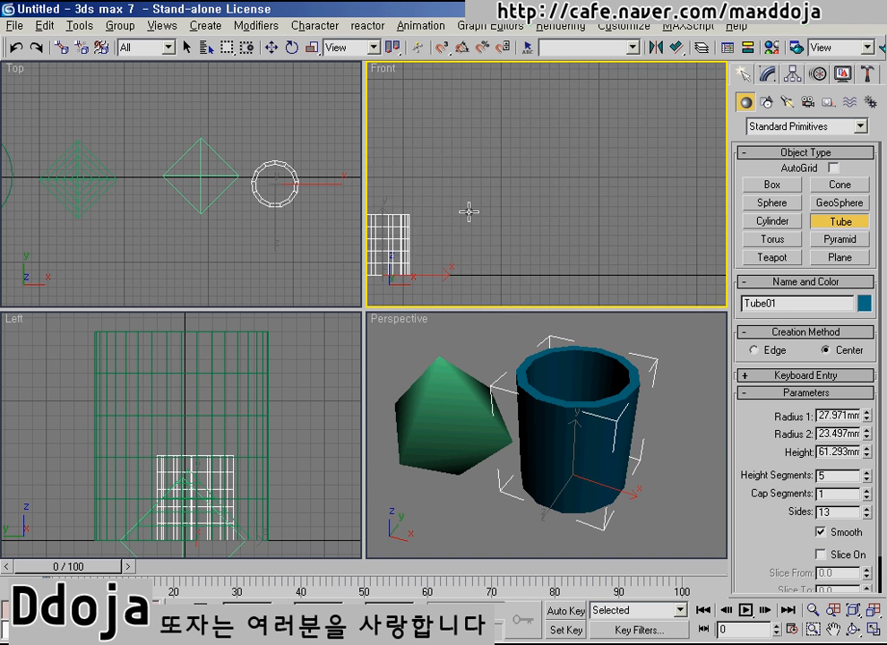
middle_click_drag(469, 209, 594, 206)
scroll(573, 219, "up", 4)
middle_click_drag(552, 234, 539, 195)
right_click(555, 178)
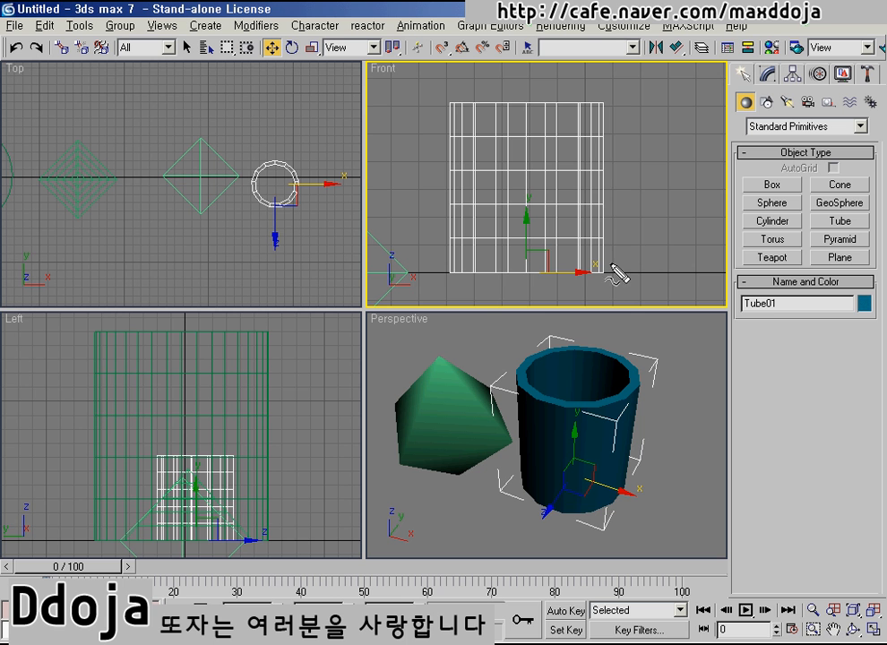
mouse_move(608, 234)
left_mouse_down()
mouse_move(597, 117)
mouse_move(624, 113)
mouse_move(568, 154)
mouse_move(578, 251)
mouse_move(589, 270)
left_mouse_up()
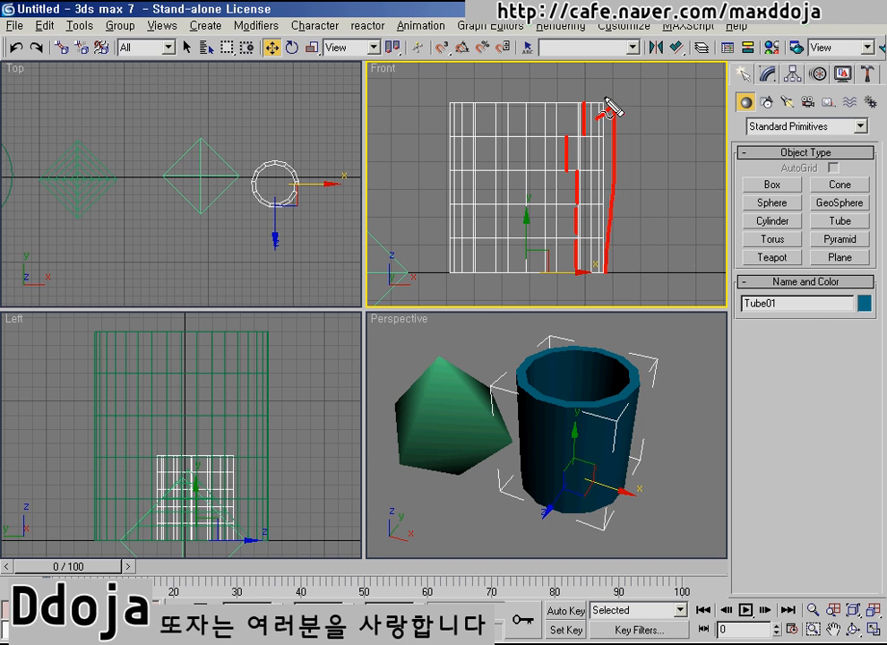
key("Escape")
Step: Set the tube's height segments to 1 in its modify parameters
middle_click_drag(621, 425, 599, 417)
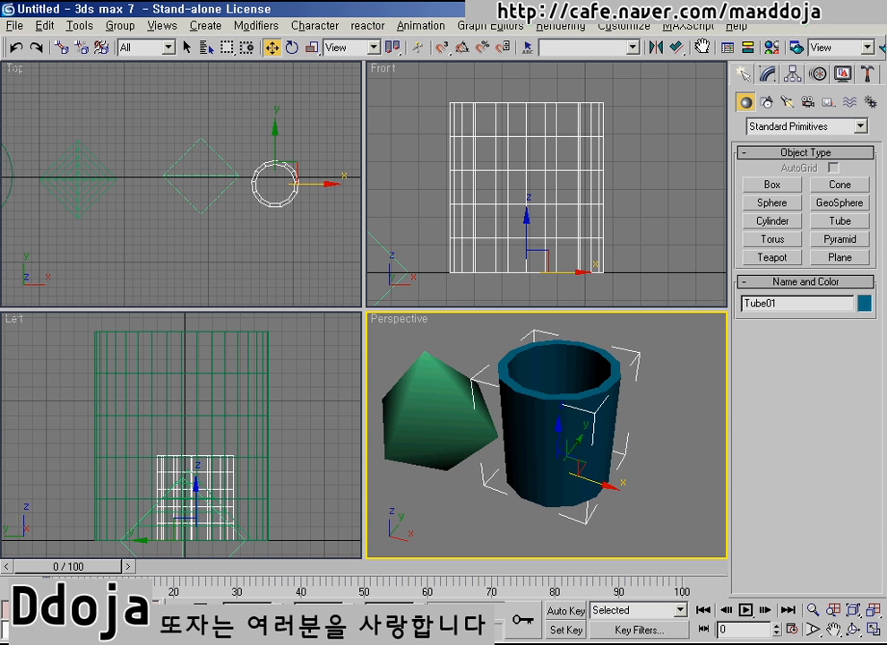
left_click(768, 74)
double_click(829, 382)
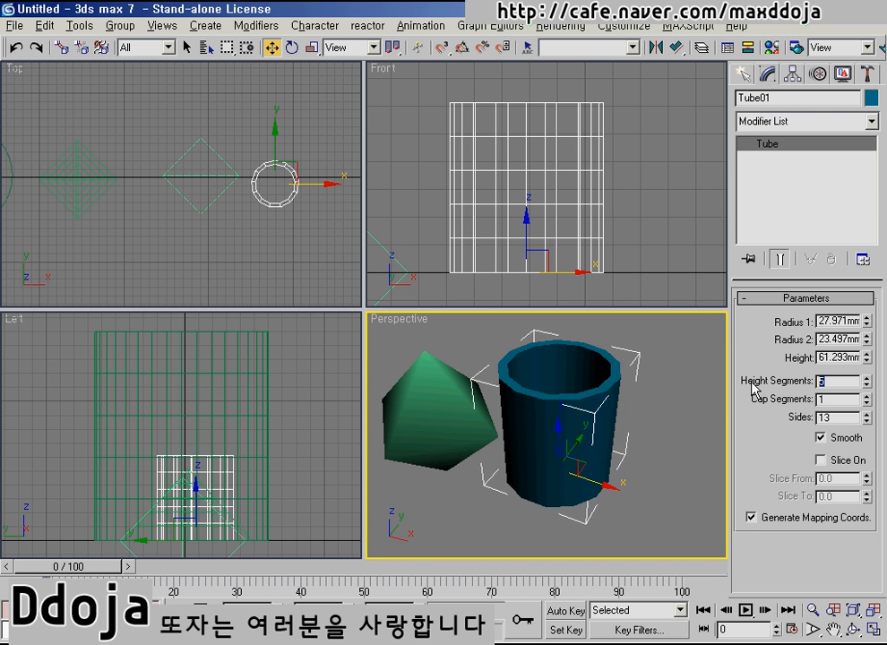
key("Return")
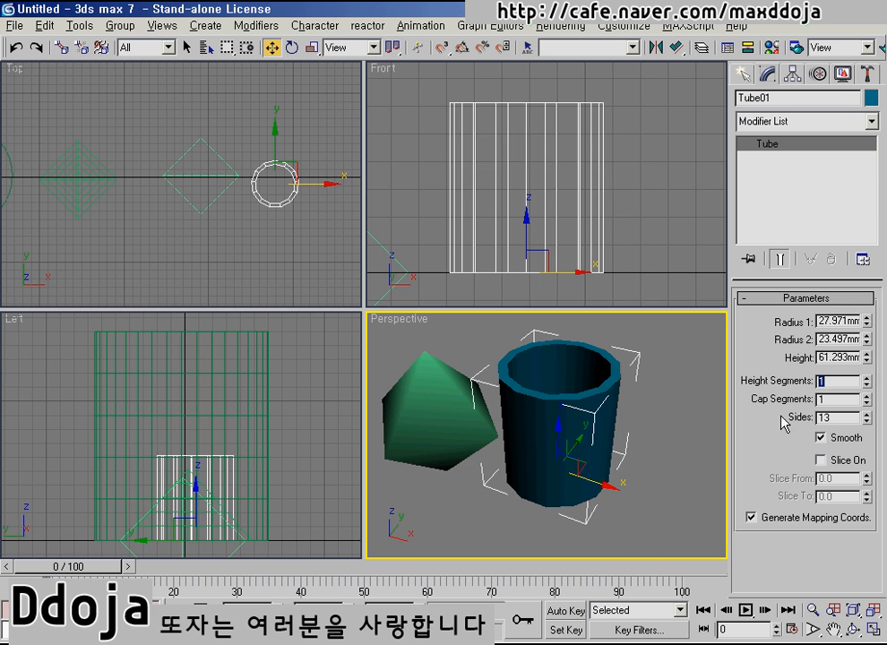
Step: Clear the selection of the tube and activate the Top viewport
left_click(665, 470)
left_click(574, 439)
left_click(309, 242)
middle_click_drag(205, 225, 229, 197)
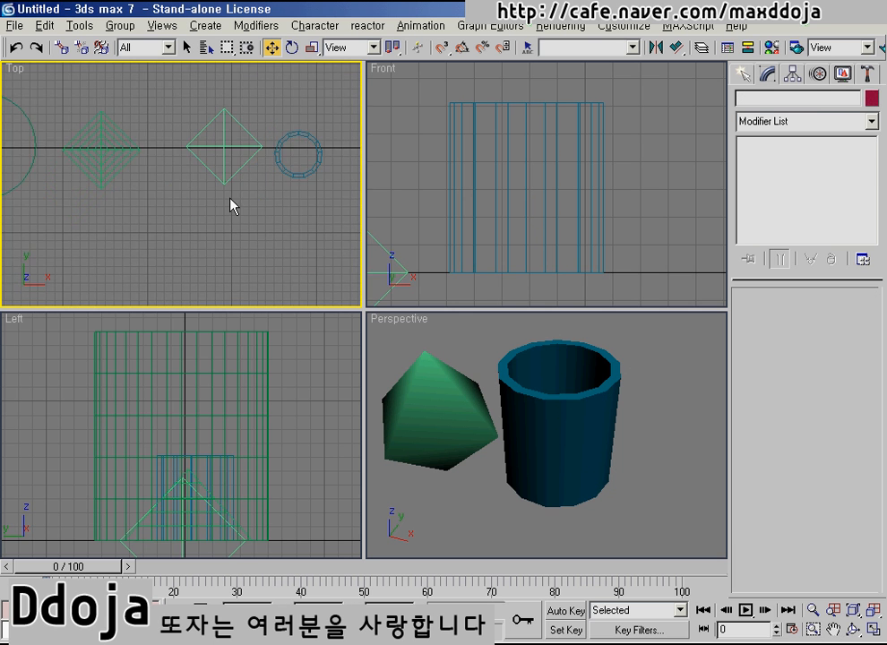